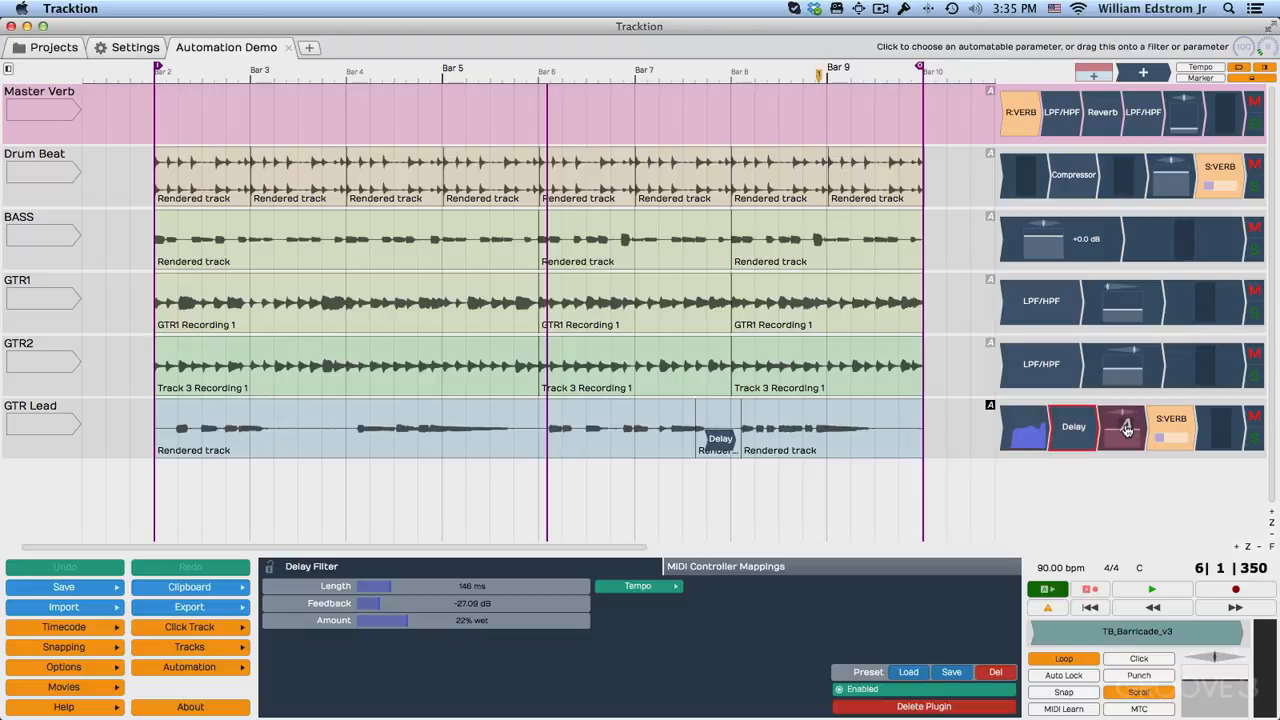
Show the Volume automation of the GTR Lead track and raise the curve between bar 4 and nearly bar 6 to about -0.24 dB.
drag(985, 410, 1112, 430)
click(1085, 400)
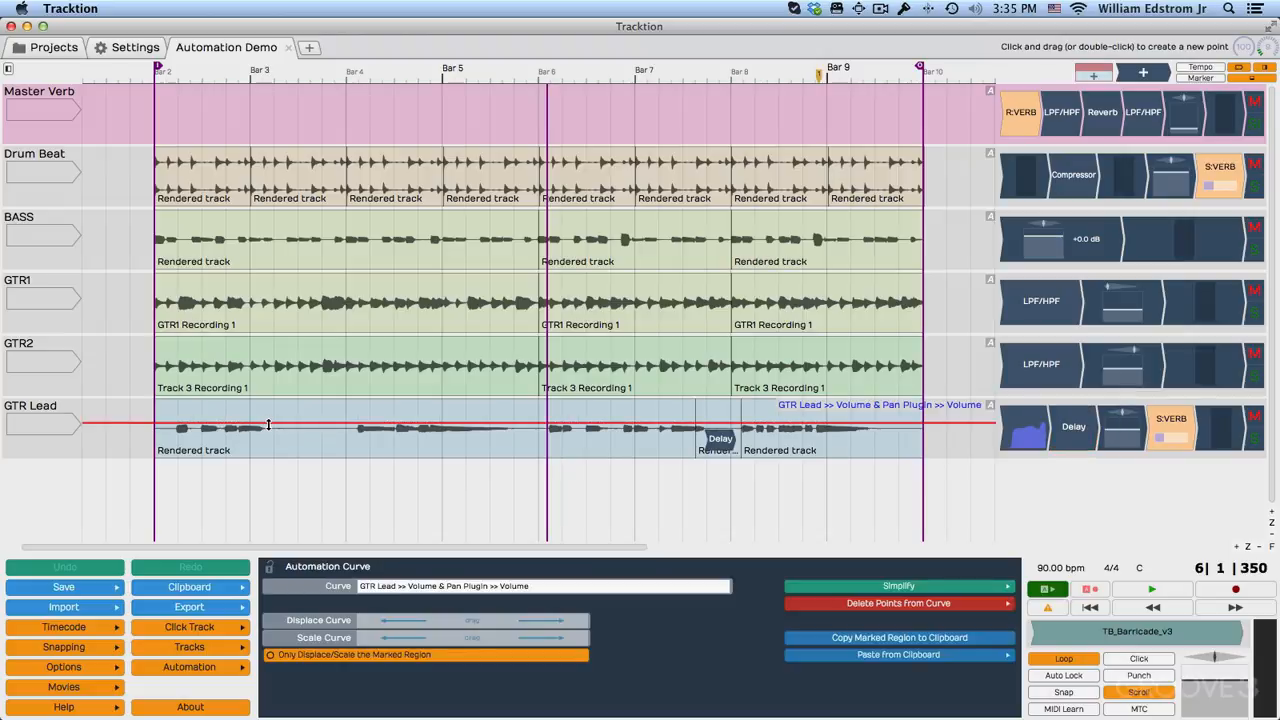
double_click(342, 423)
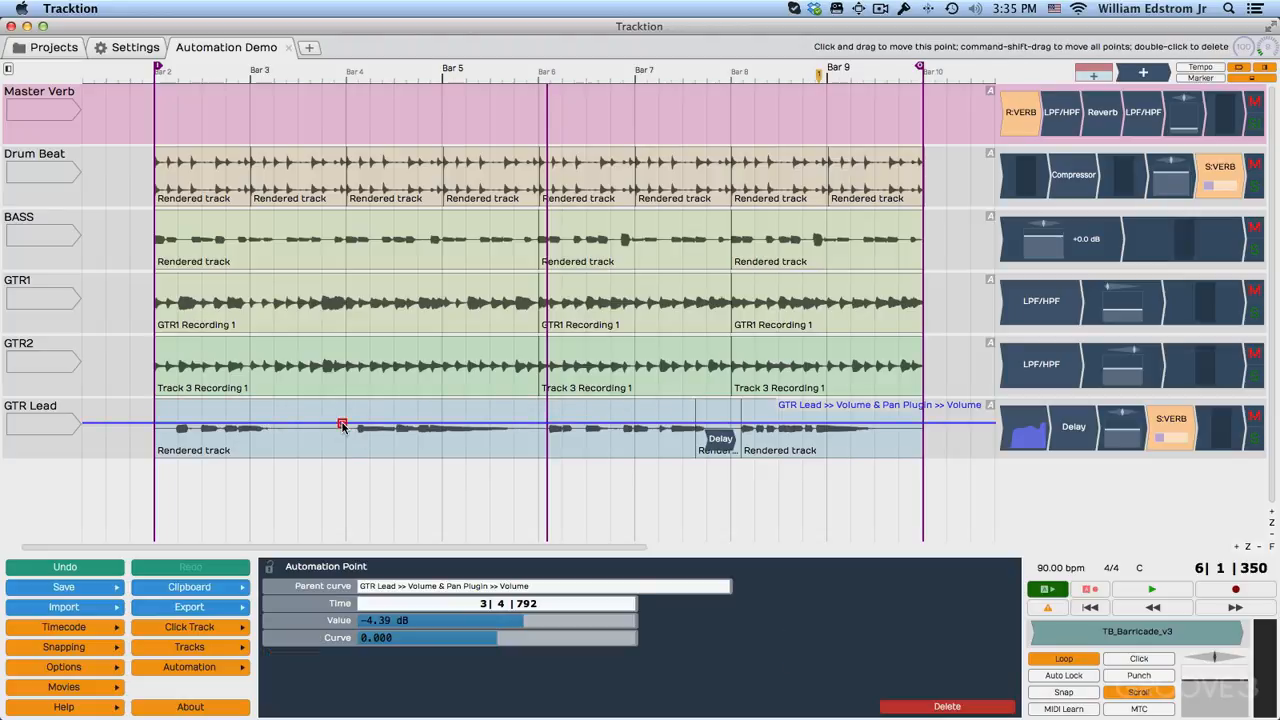
double_click(531, 423)
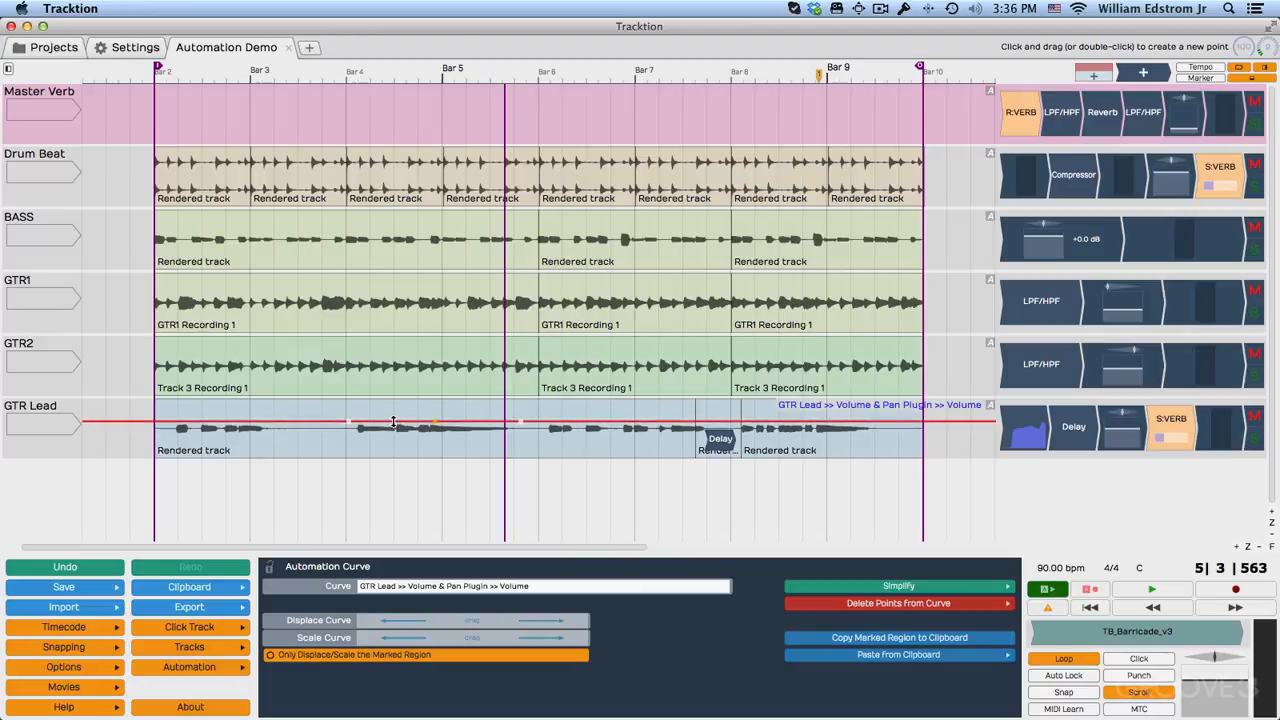
mouse_move(394, 421)
mouse_down()
mouse_move(395, 410)
mouse_move(396, 432)
mouse_move(396, 415)
mouse_up()
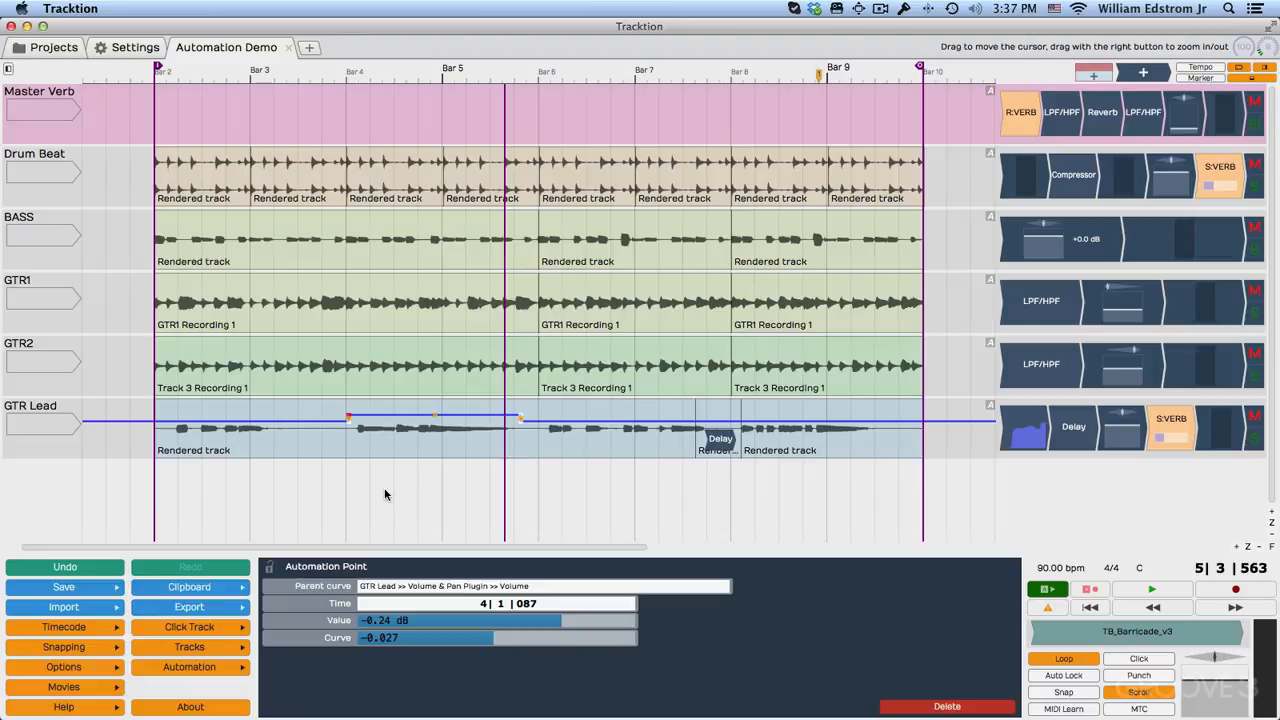
Add volume points on GTR Lead around bars 9 to 10 and shape a curved fade-out down to -INF dB just past bar 10.
double_click(946, 421)
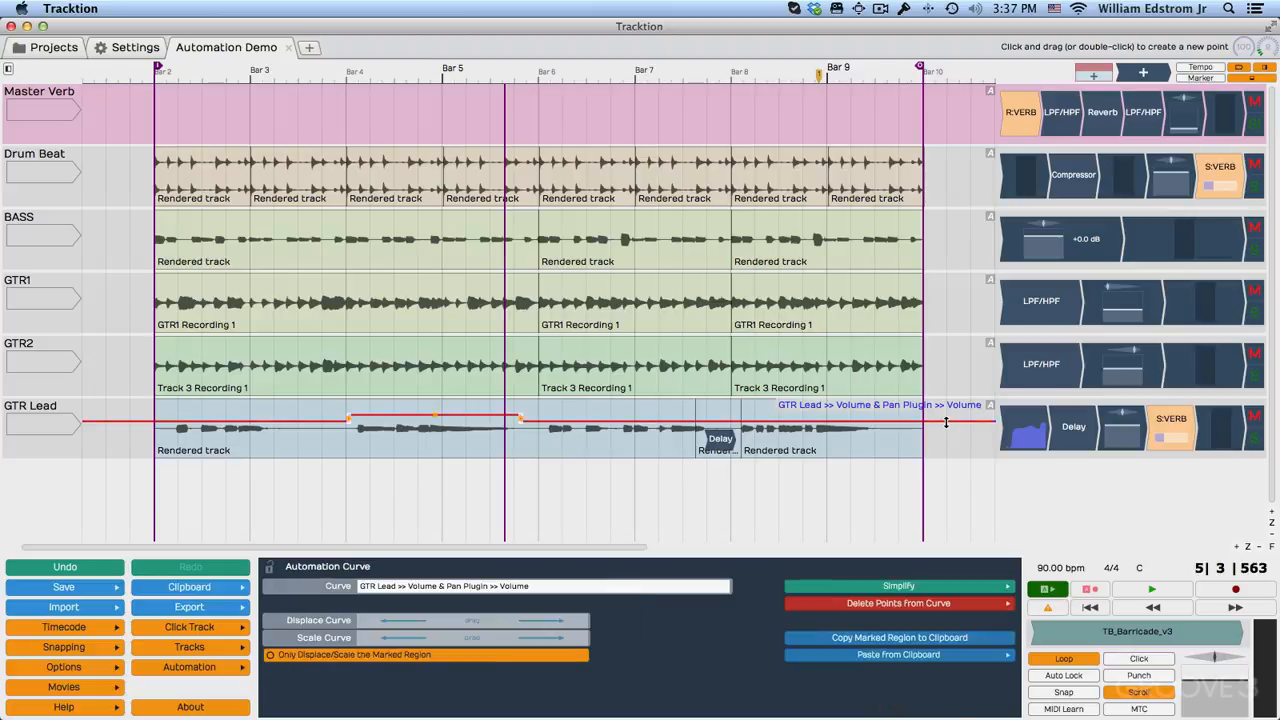
double_click(893, 421)
double_click(866, 421)
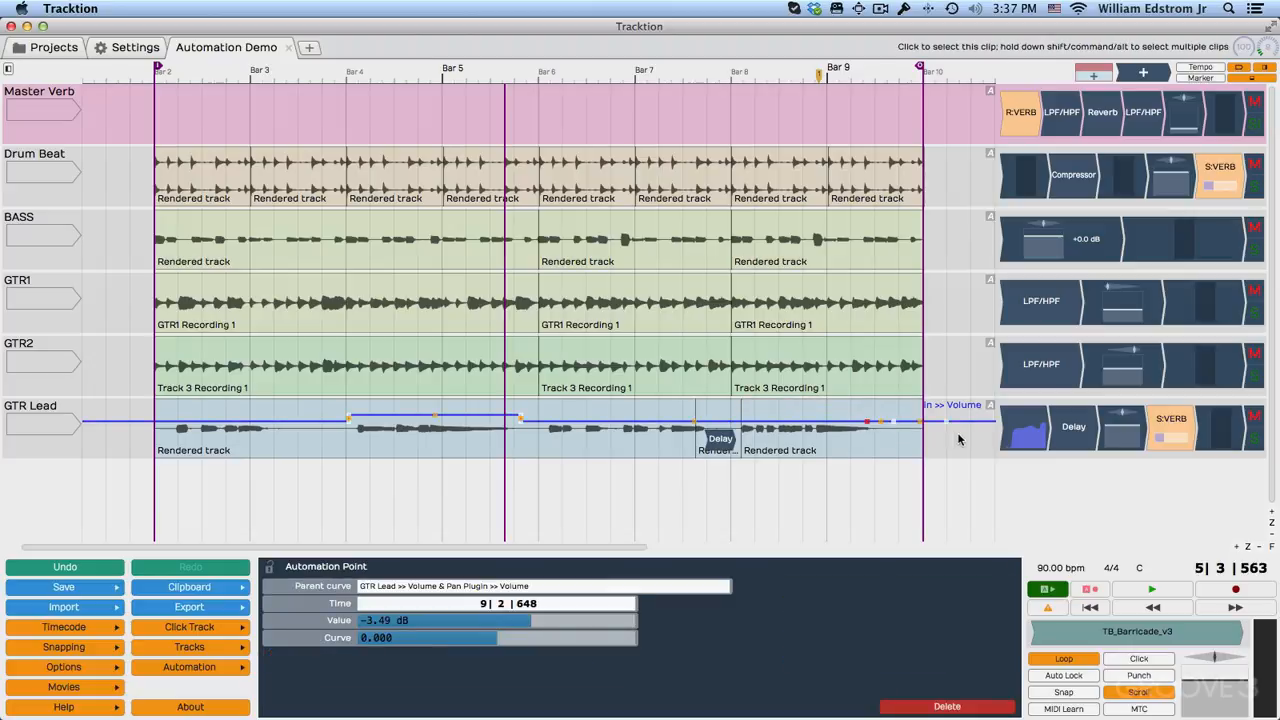
drag(946, 421, 940, 458)
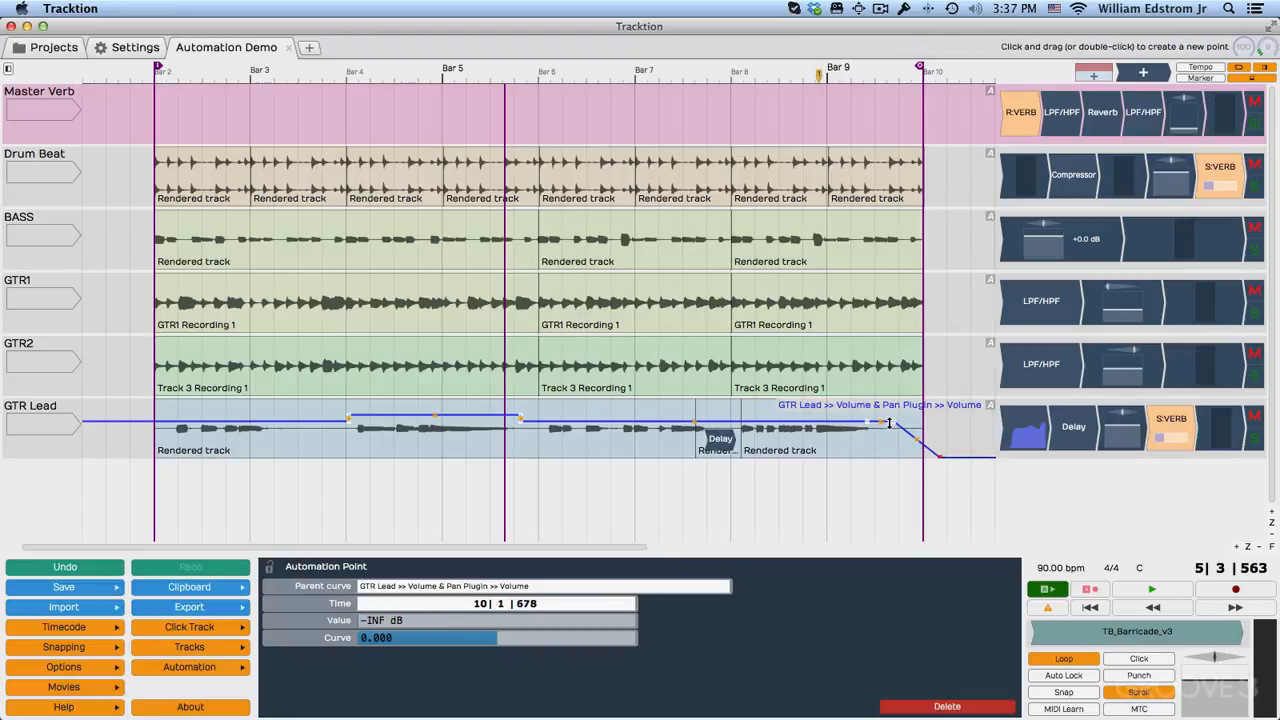
drag(891, 423, 917, 432)
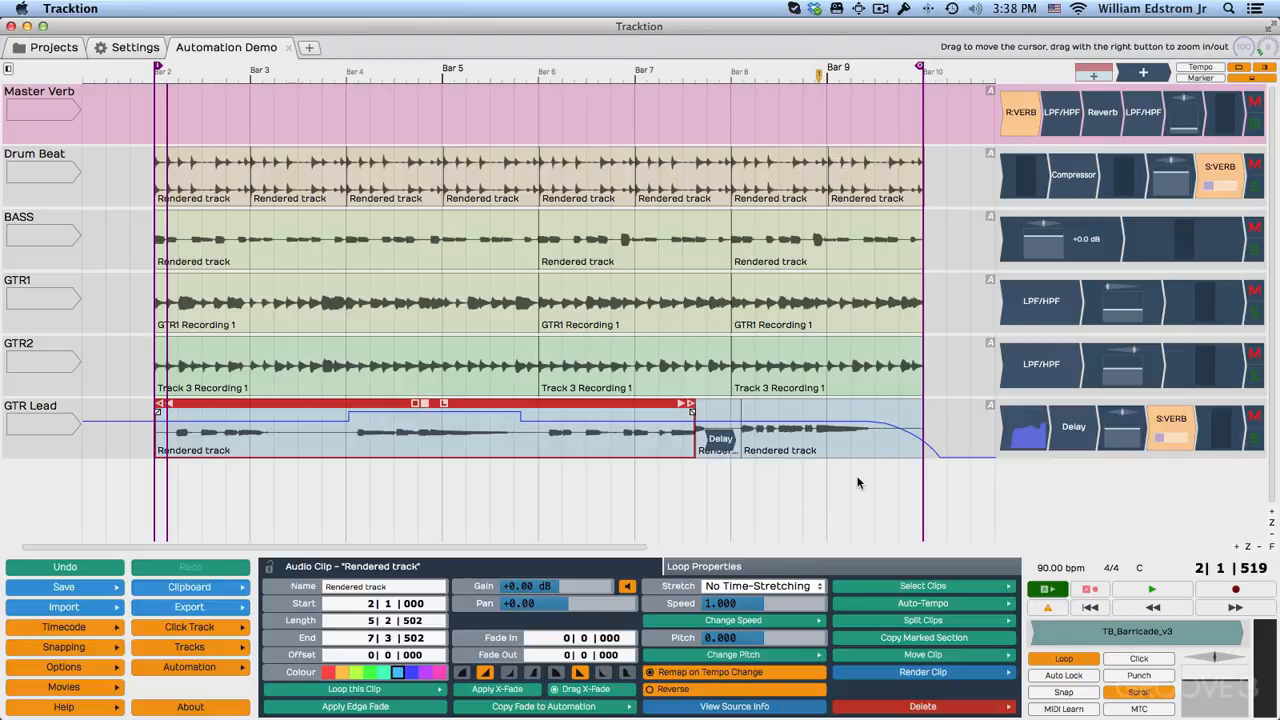
Turn off looping and play the song from about bar 9 to hear the GTR Lead fade-out.
click(1050, 592)
click(1047, 590)
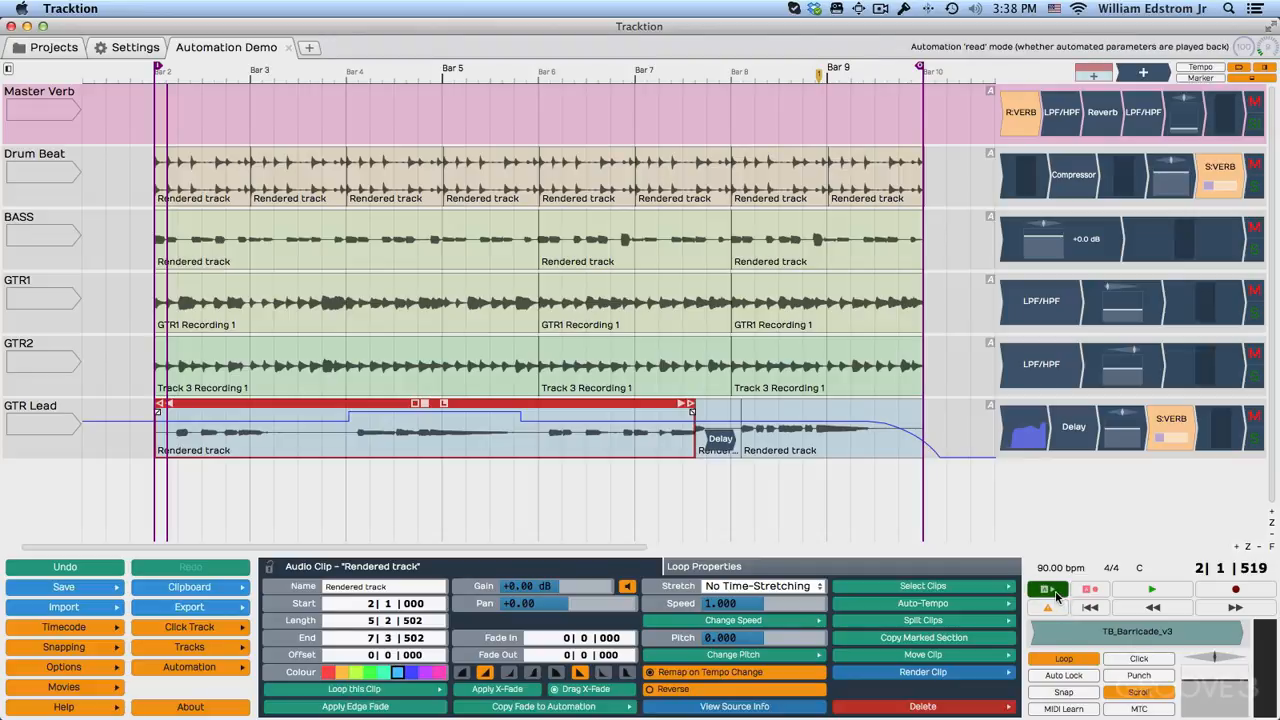
click(1064, 659)
click(862, 477)
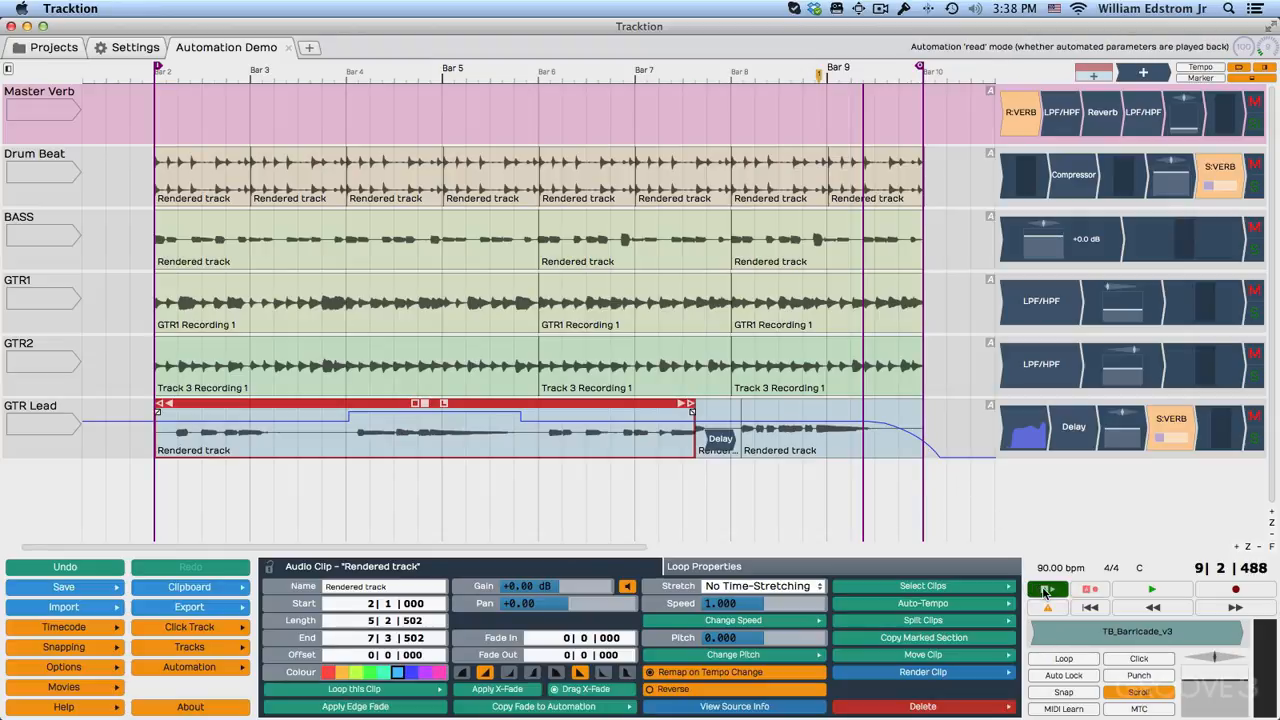
click(1152, 589)
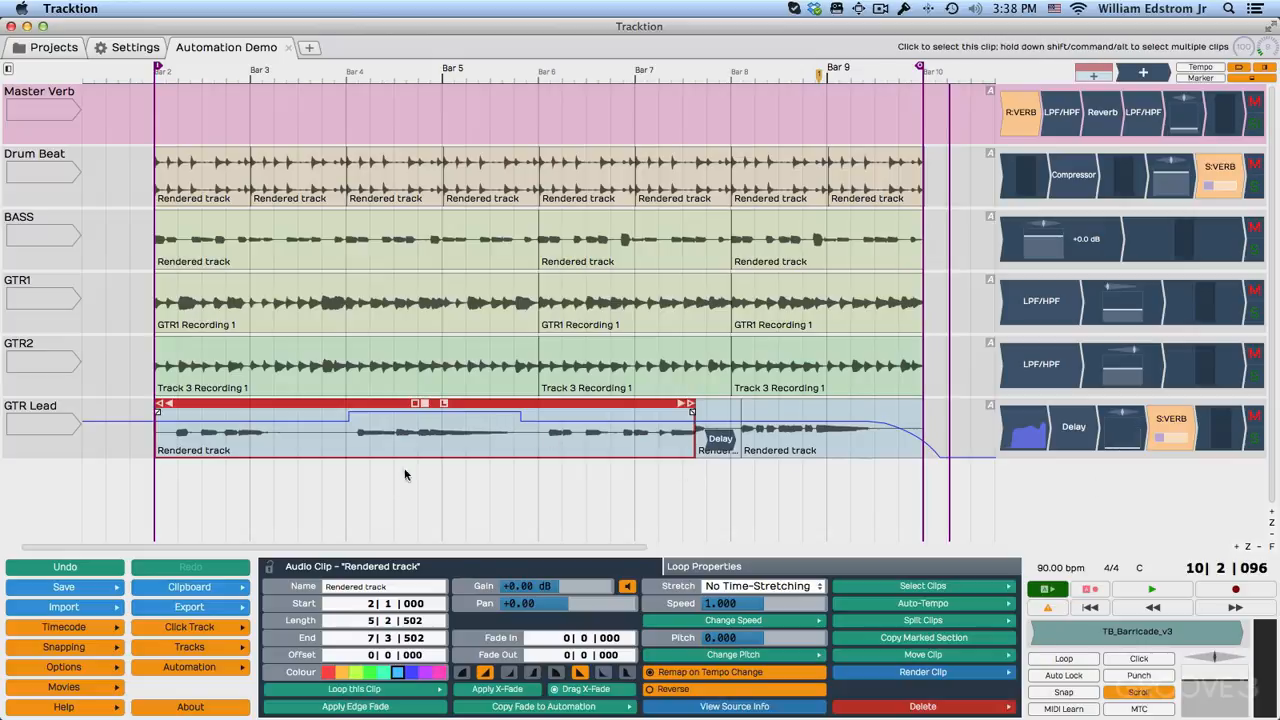
Play from just before bar 4 to check the GTR Lead volume boost, then stop playback.
click(337, 467)
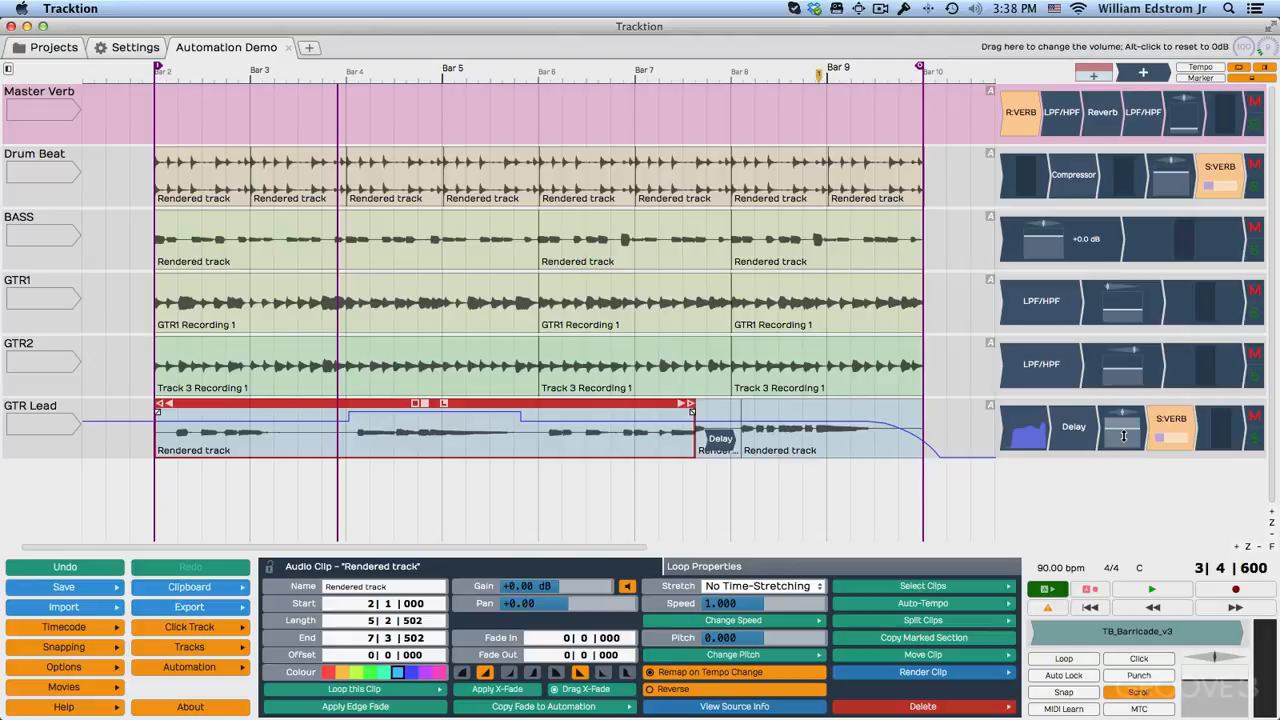
click(1165, 590)
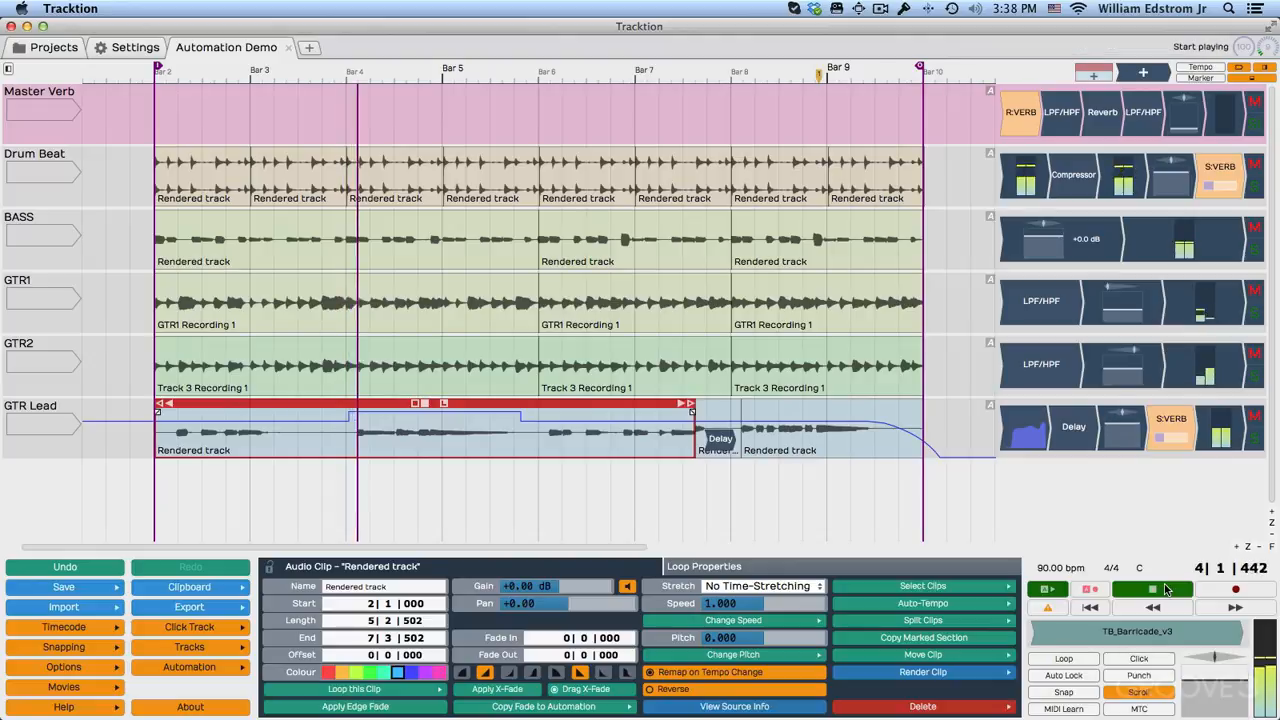
click(1165, 590)
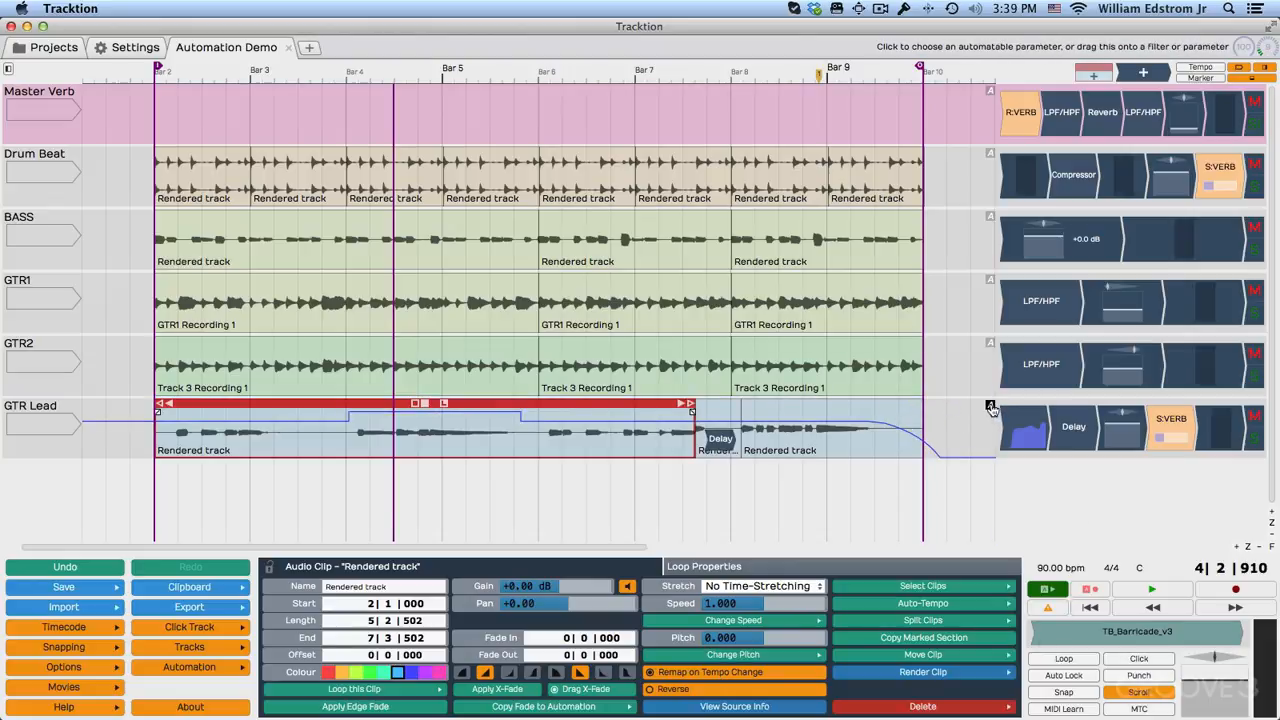
Show the Pan automation of GTR Lead and add two points between bars 3 and 4, panning from hard right to hard left.
click(1128, 424)
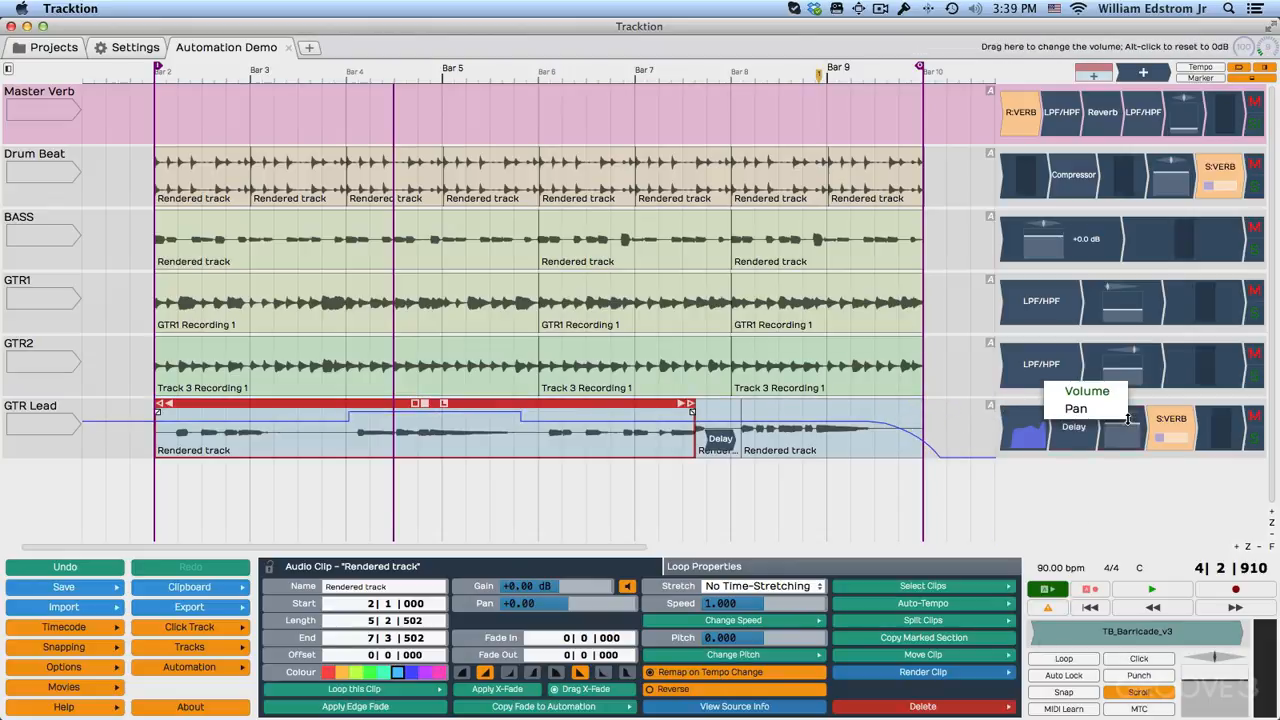
click(1072, 406)
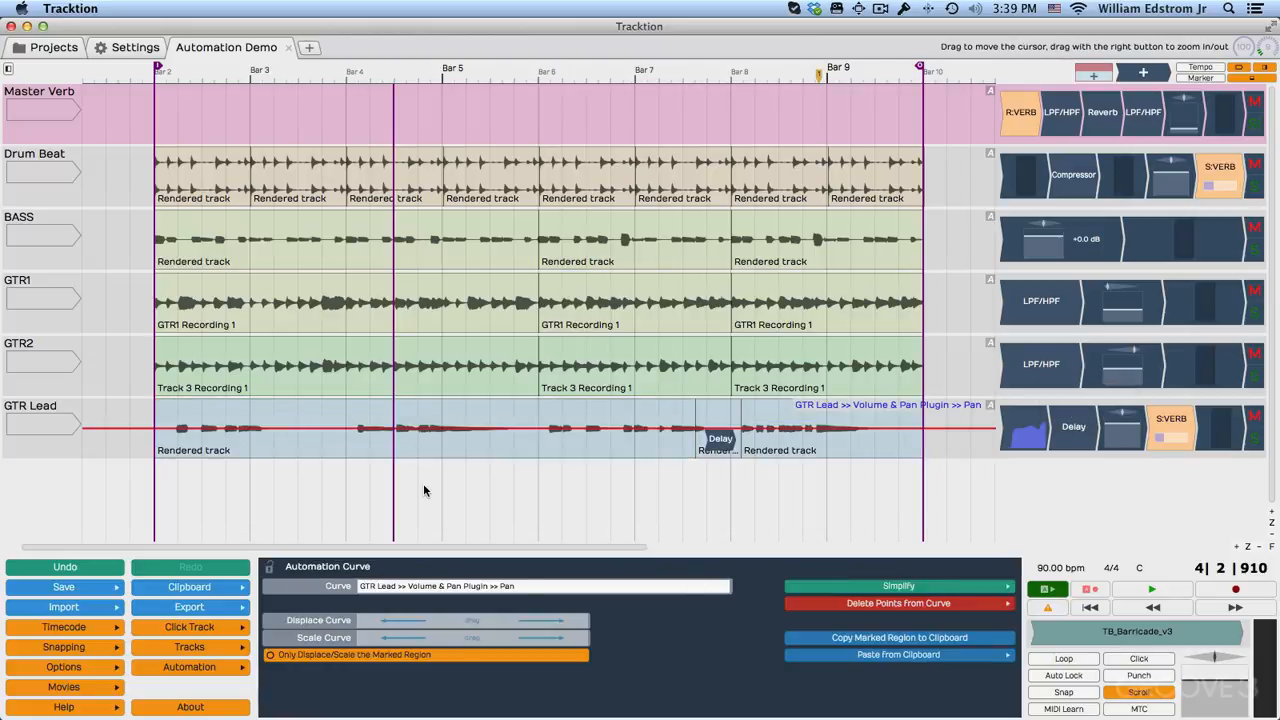
click(287, 428)
double_click(316, 428)
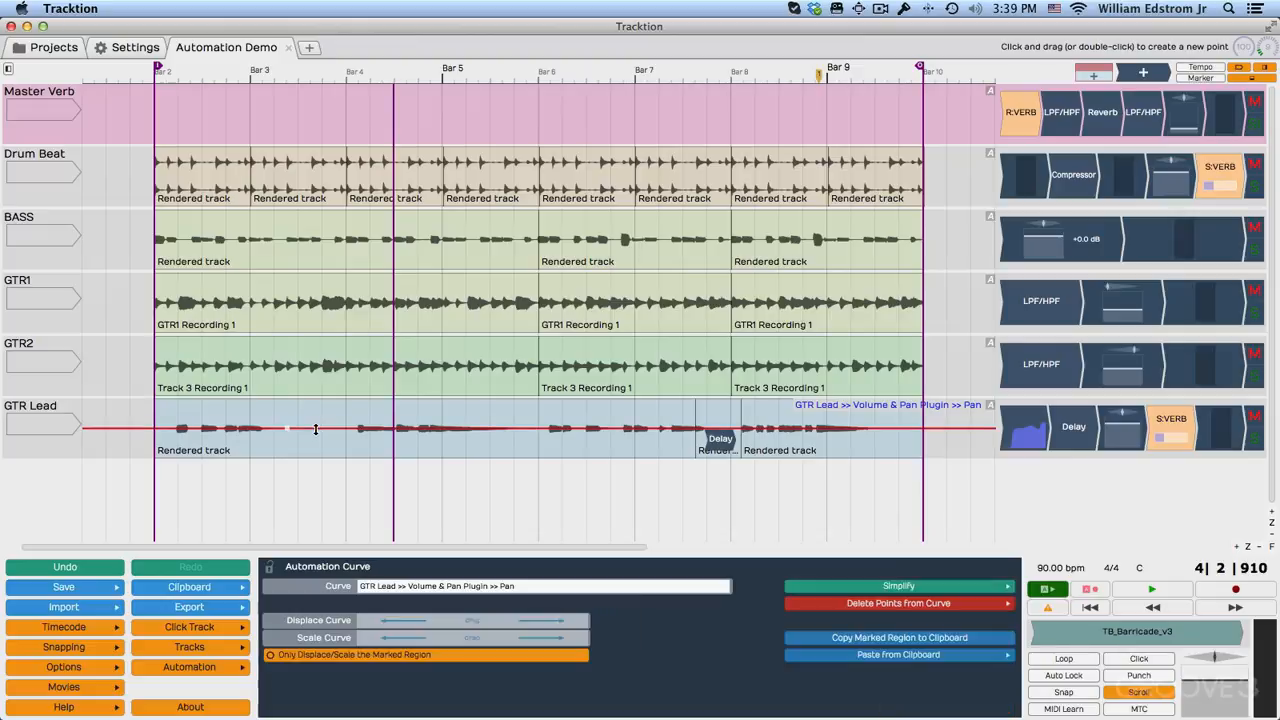
click(175, 428)
drag(175, 428, 175, 400)
drag(388, 428, 387, 457)
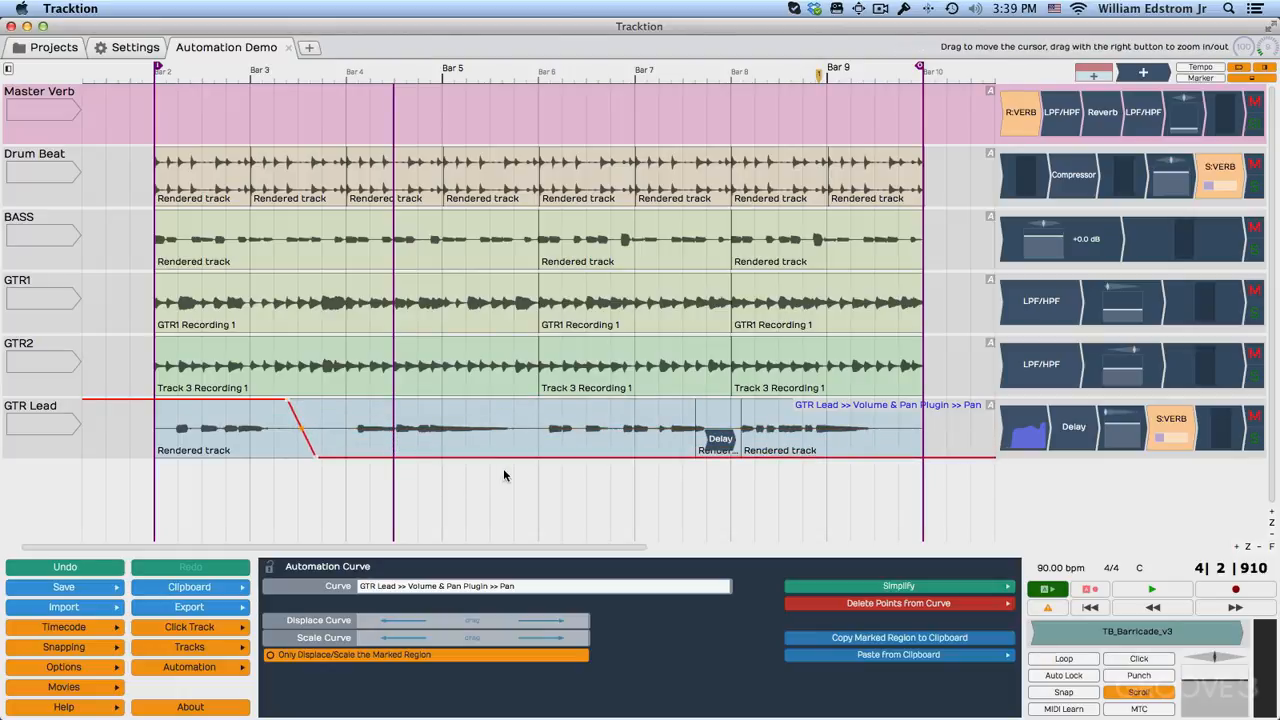
Add pan point pairs on GTR Lead just before bars 6 and 8, swinging the pan hard right and back to hard left.
click(527, 456)
double_click(526, 456)
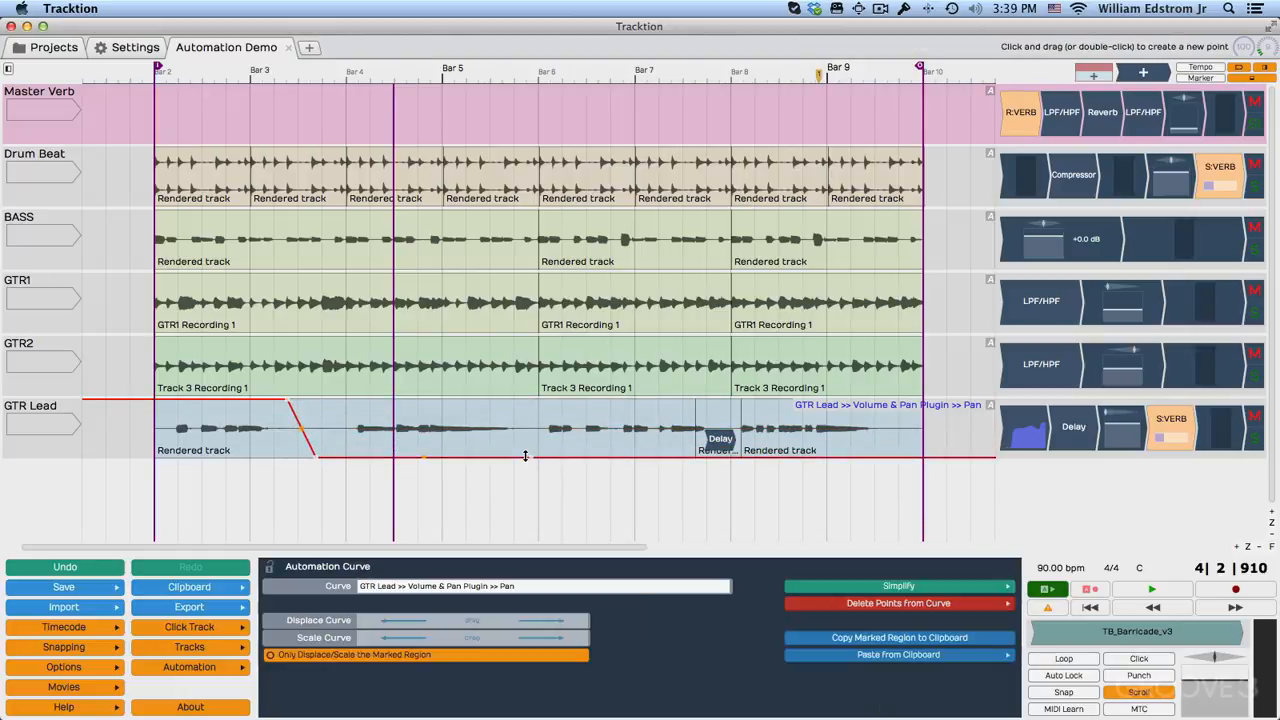
drag(557, 457, 559, 401)
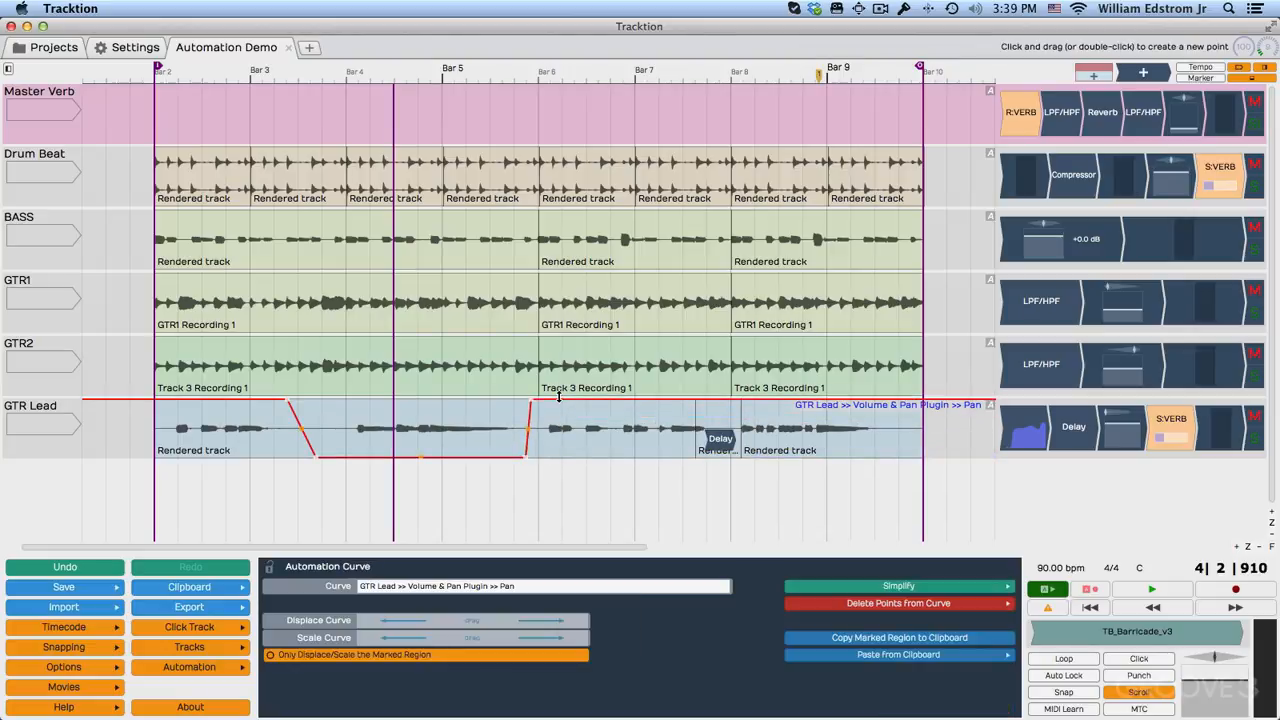
double_click(718, 401)
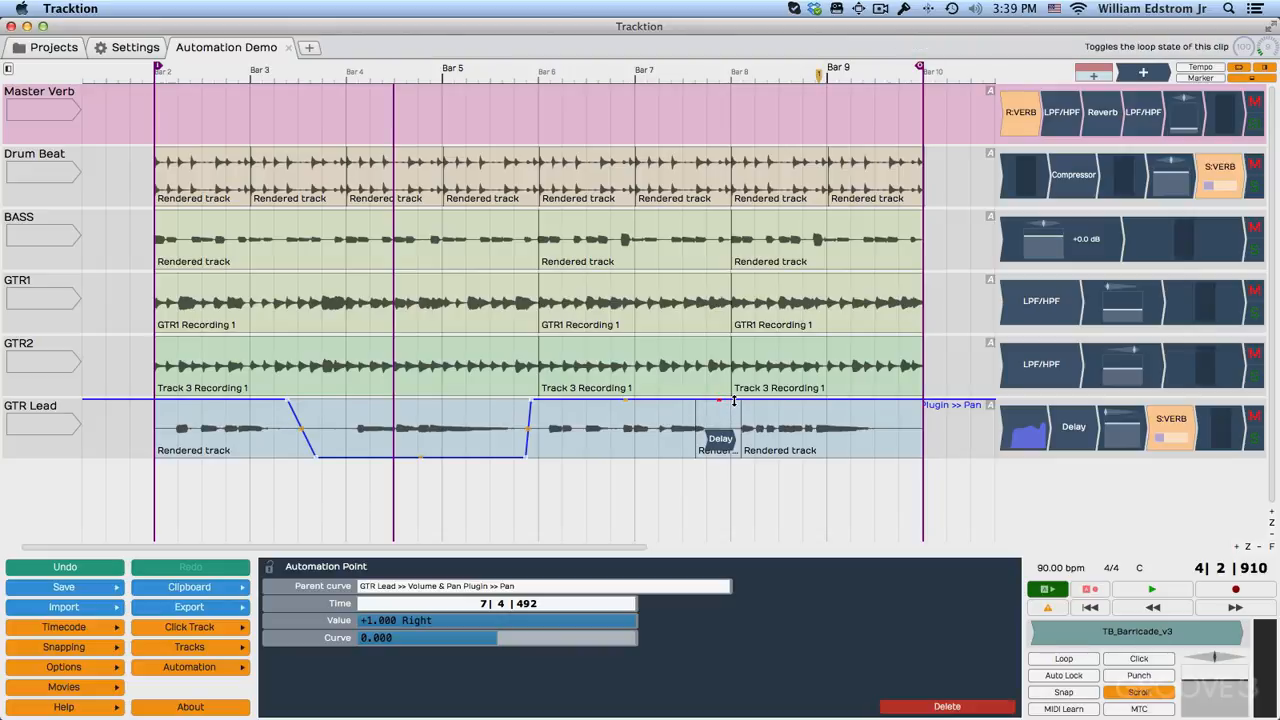
double_click(735, 401)
drag(760, 401, 770, 458)
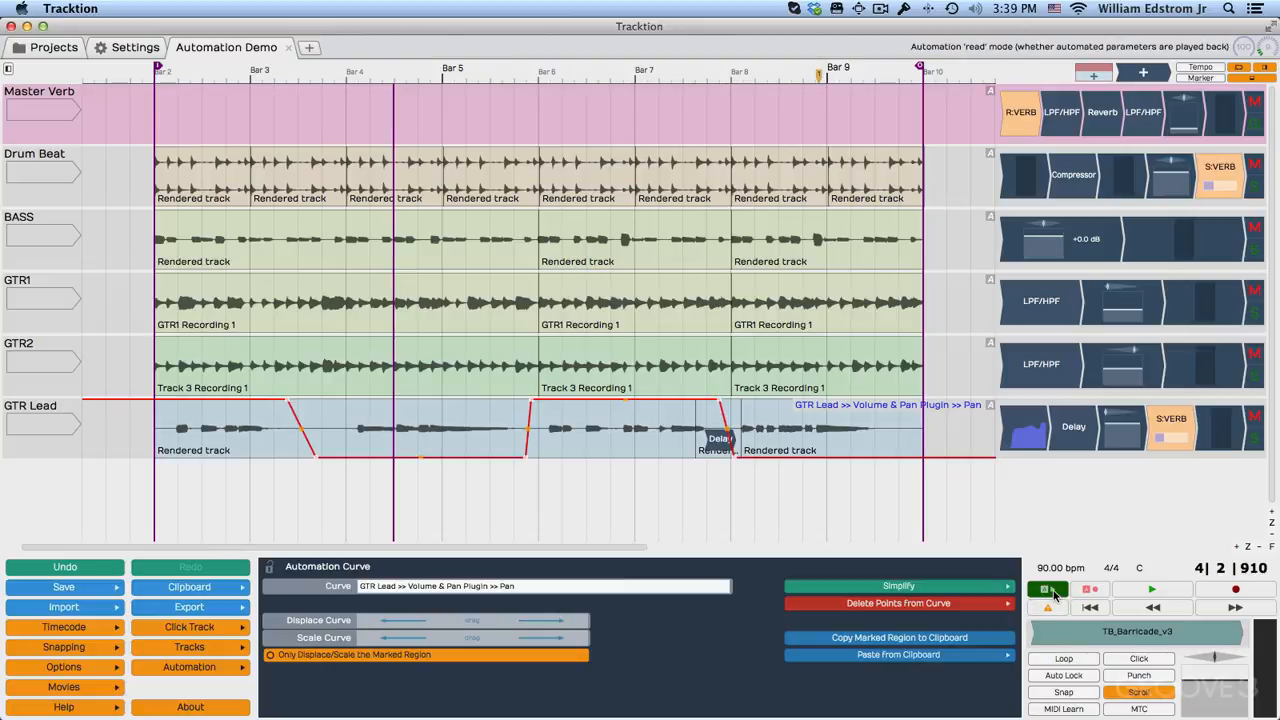
Play from the middle of bar 2 to hear the pan automation on GTR Lead and stop before bar 8.
click(190, 498)
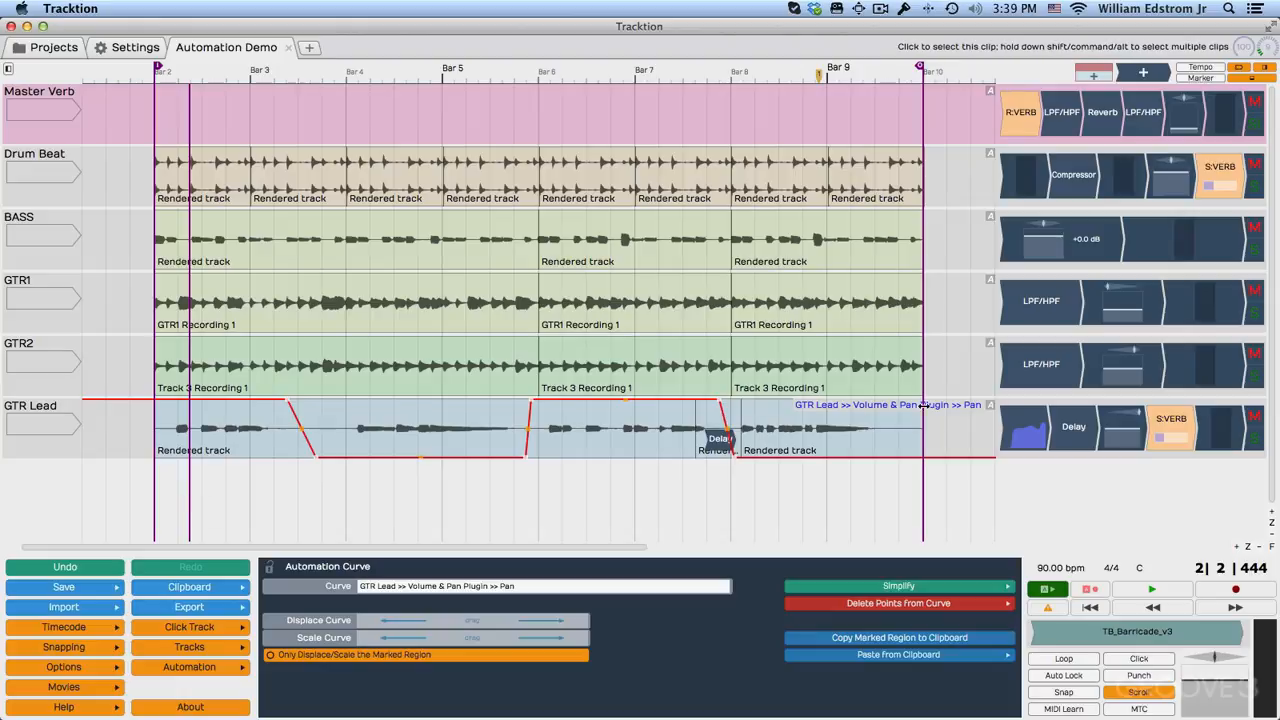
mouse_move(185, 417)
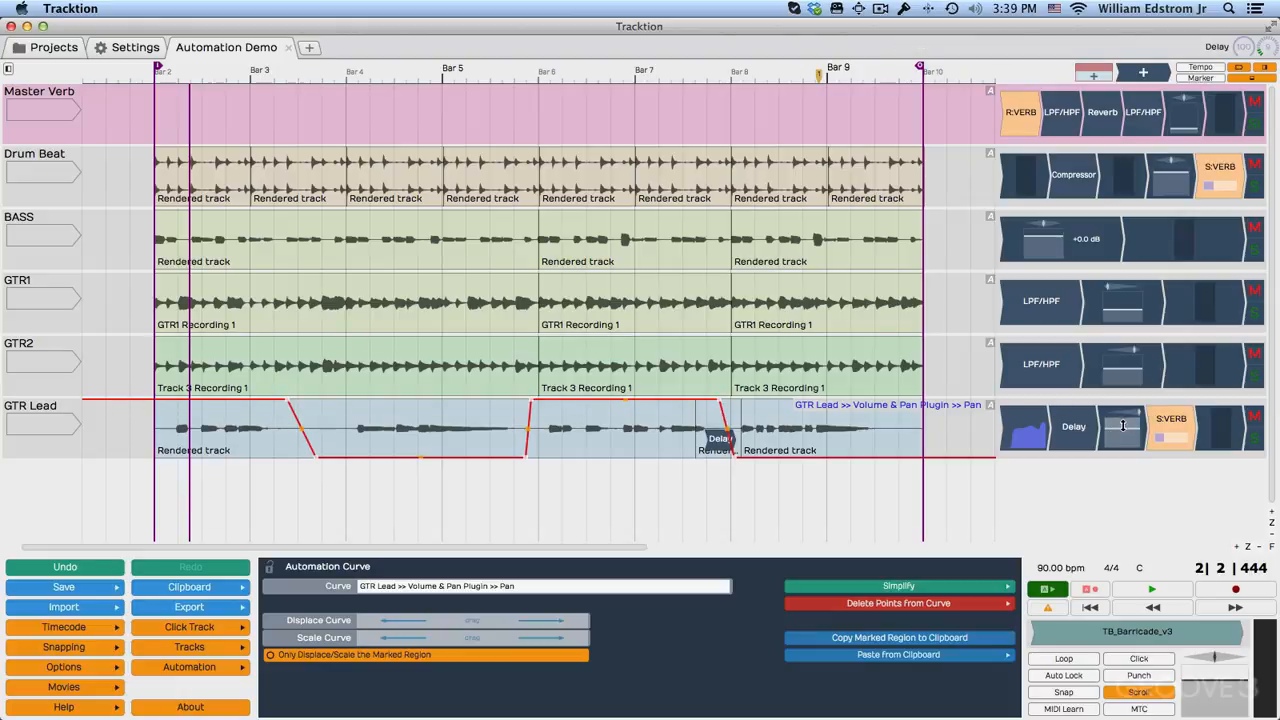
mouse_move(578, 445)
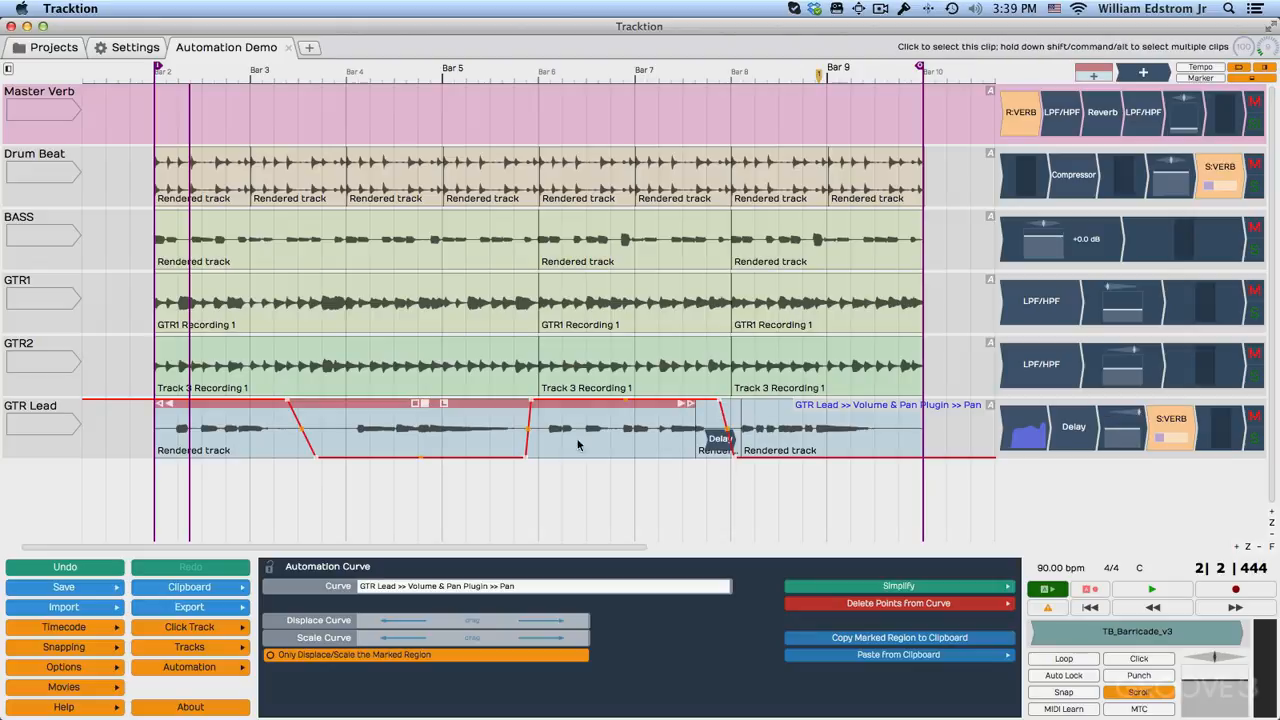
click(386, 484)
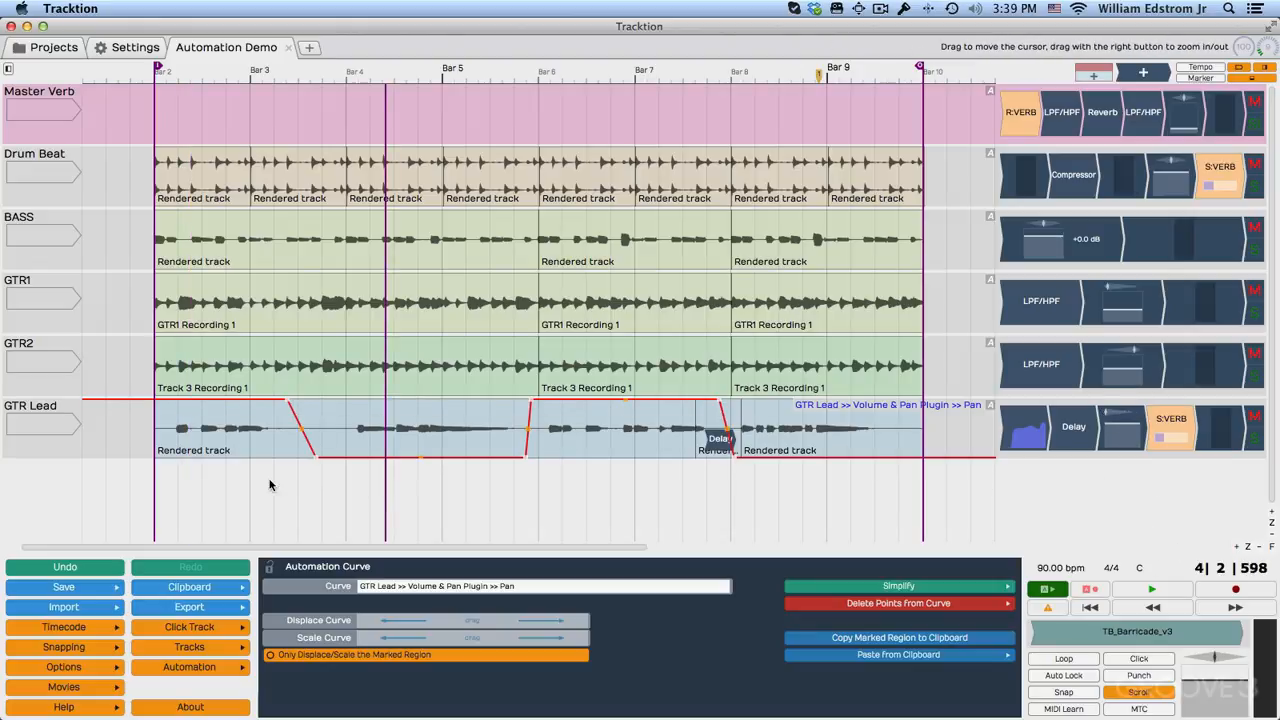
click(210, 482)
key(space)
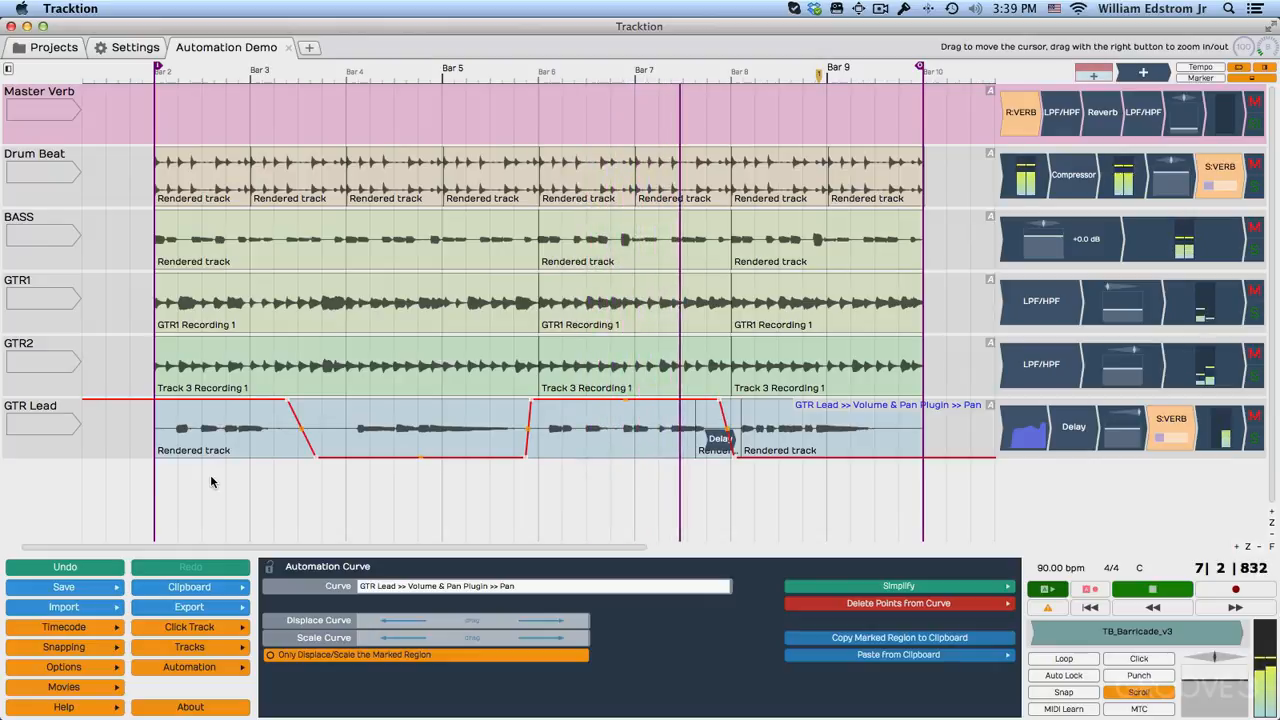
key(space)
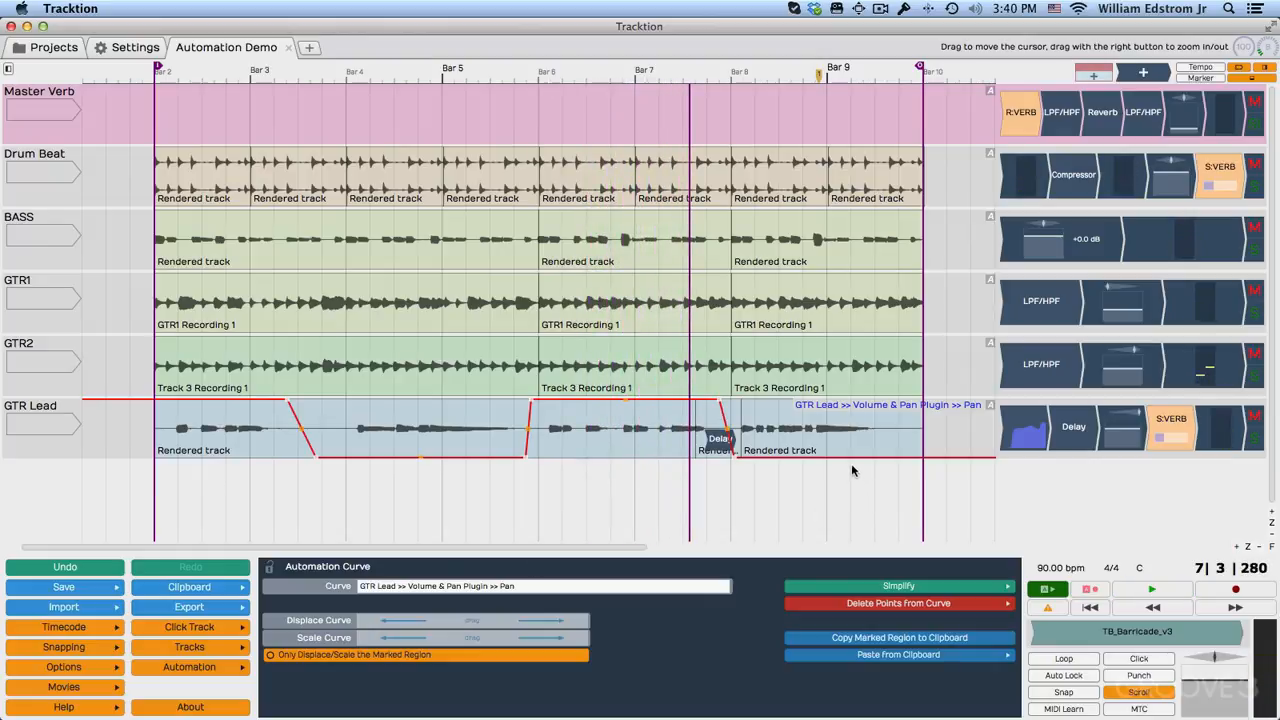
Raise the last segment of the GTR Lead pan curve, after bar 8, to about centre and play that section.
drag(849, 459, 845, 454)
drag(840, 437, 840, 432)
key(space)
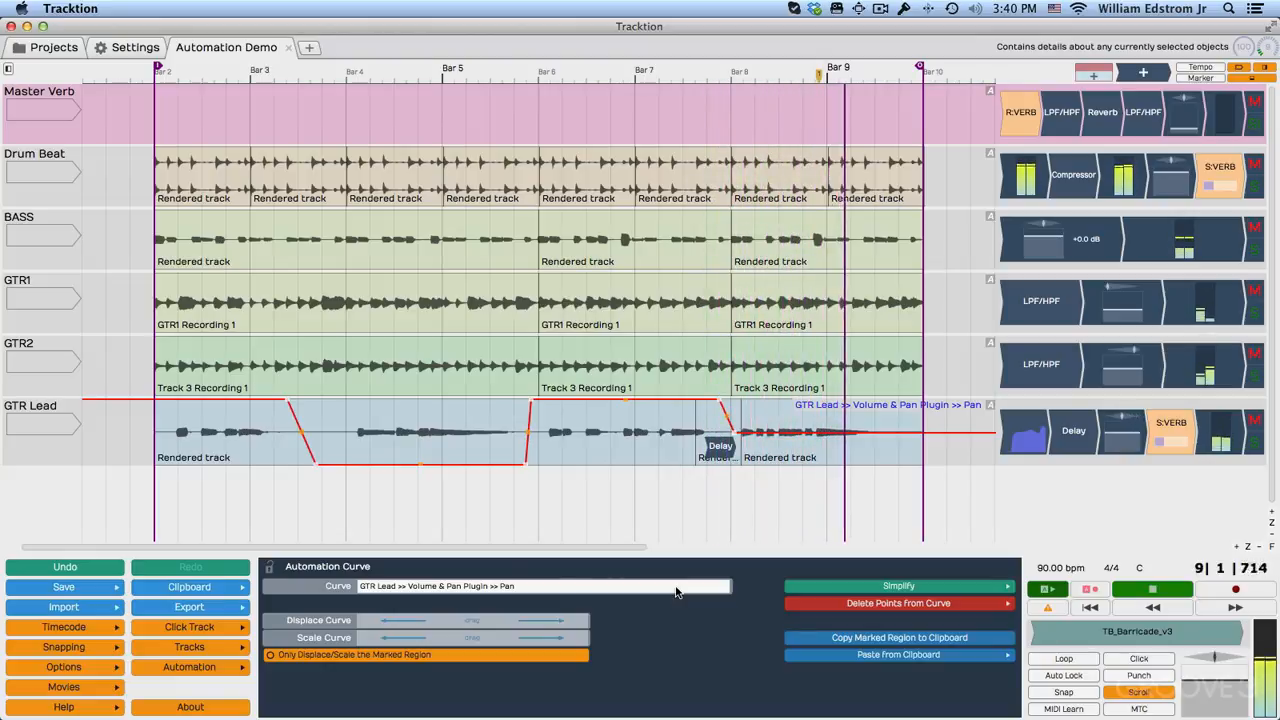
key(space)
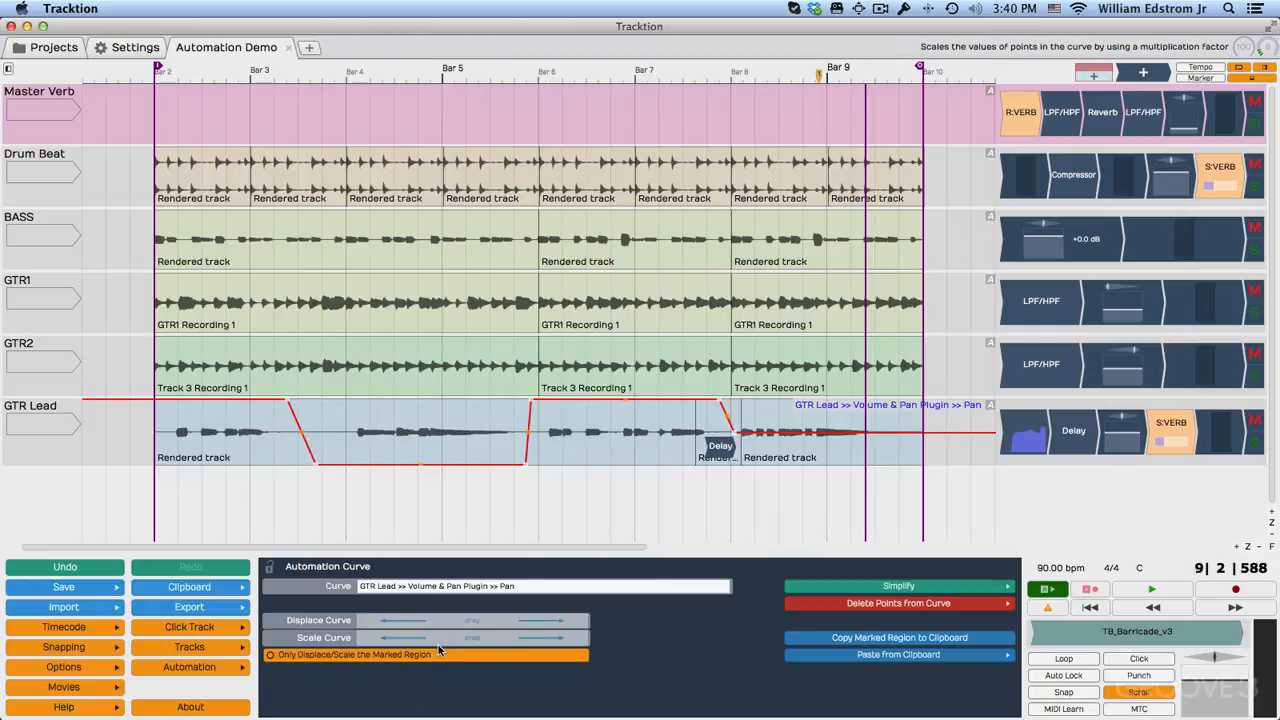
Scale the GTR Lead pan curve down to a narrower range and displace it slightly to the left.
drag(466, 640, 375, 641)
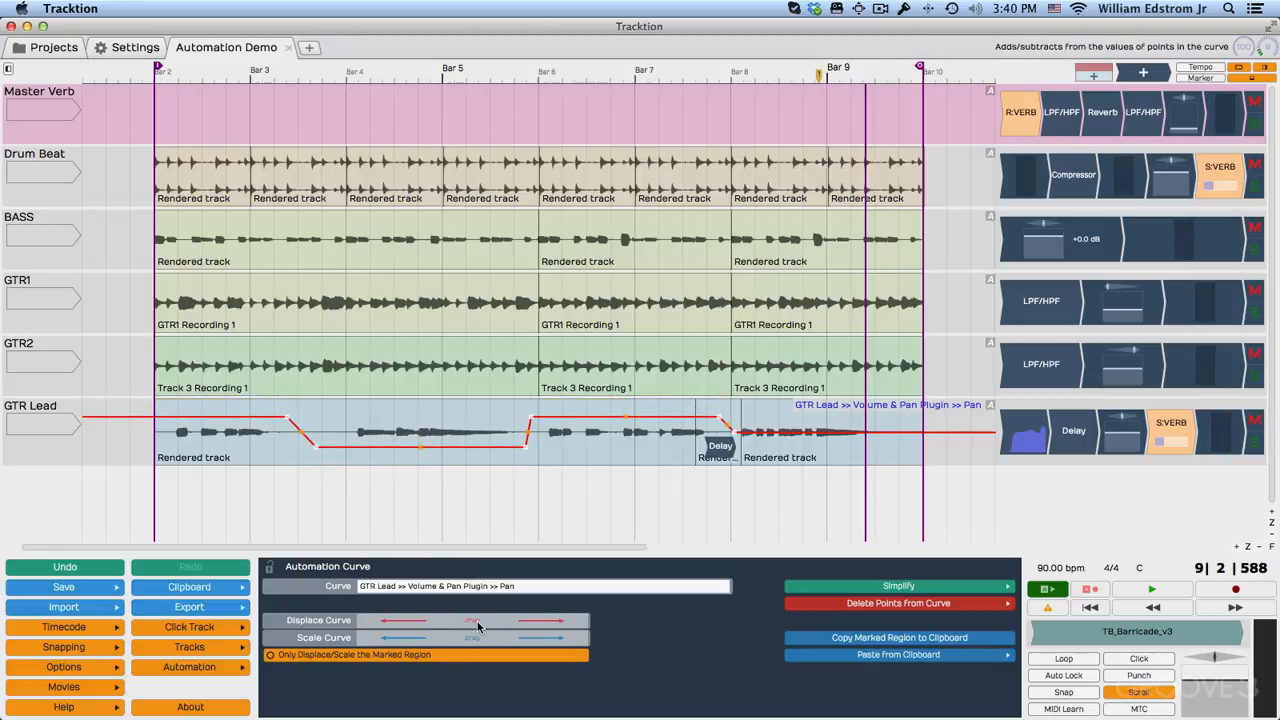
drag(478, 626, 451, 626)
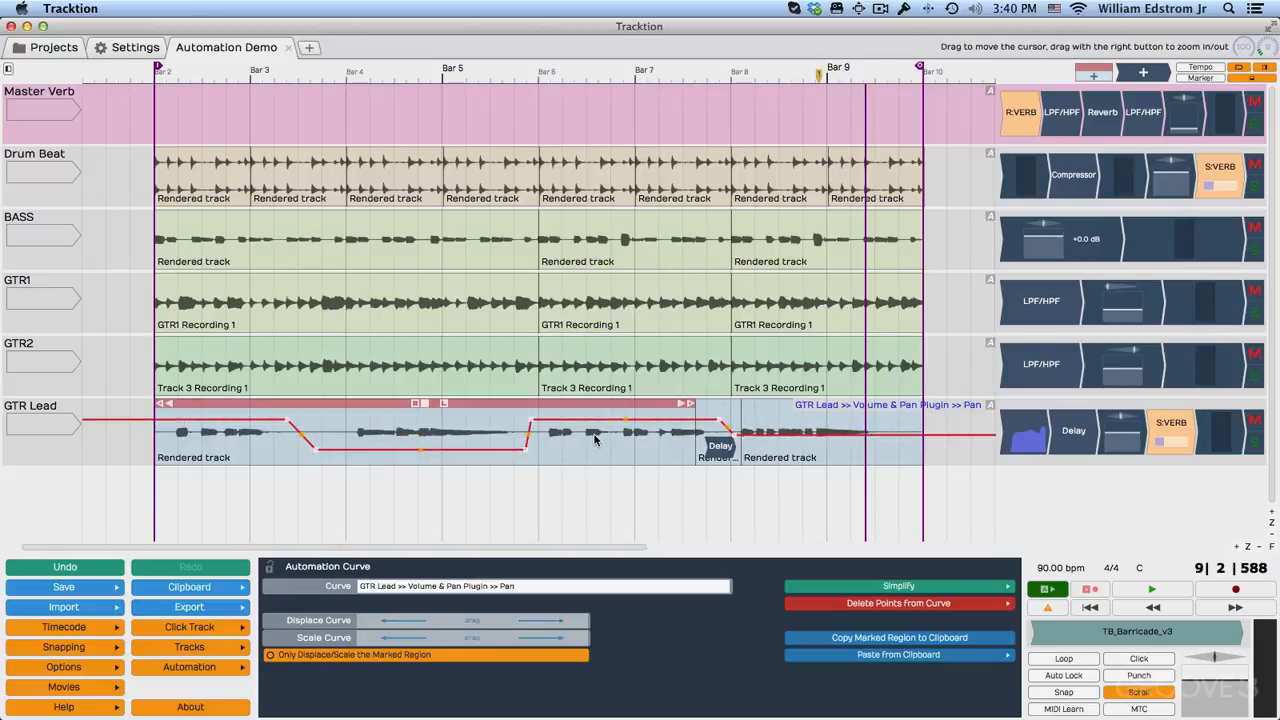
Delete all points from the GTR Lead pan curve.
click(934, 606)
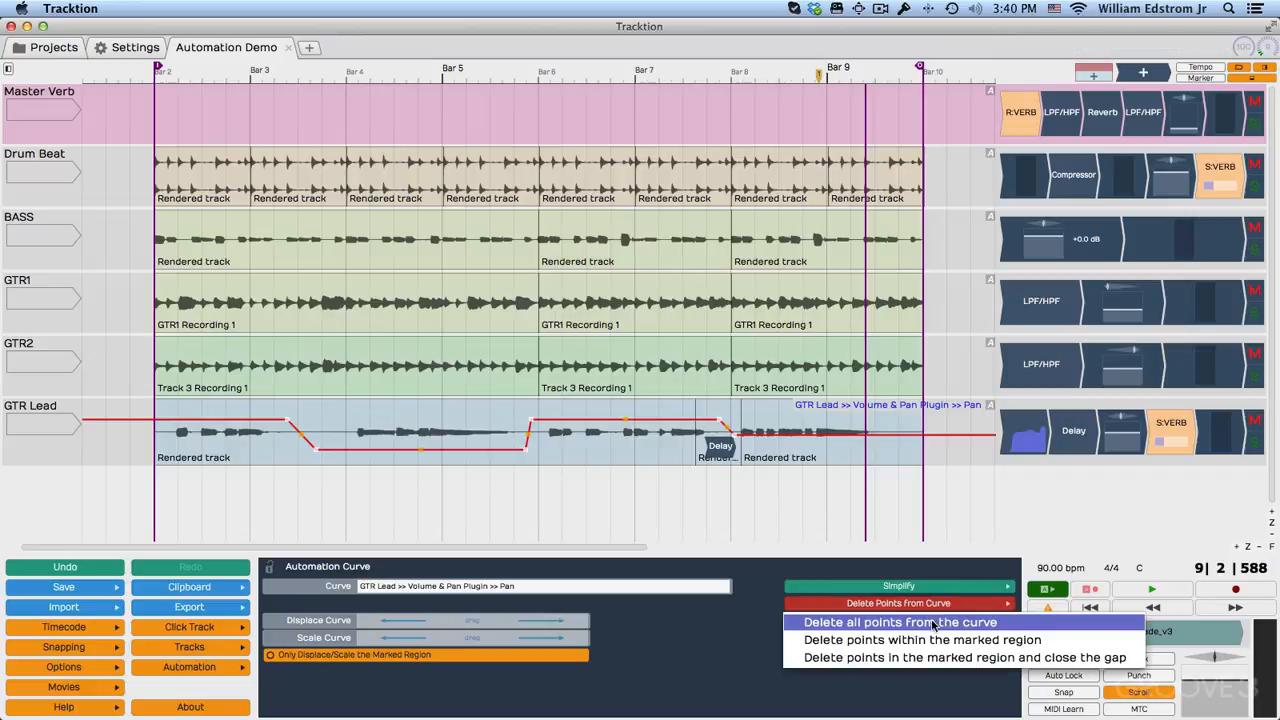
click(933, 623)
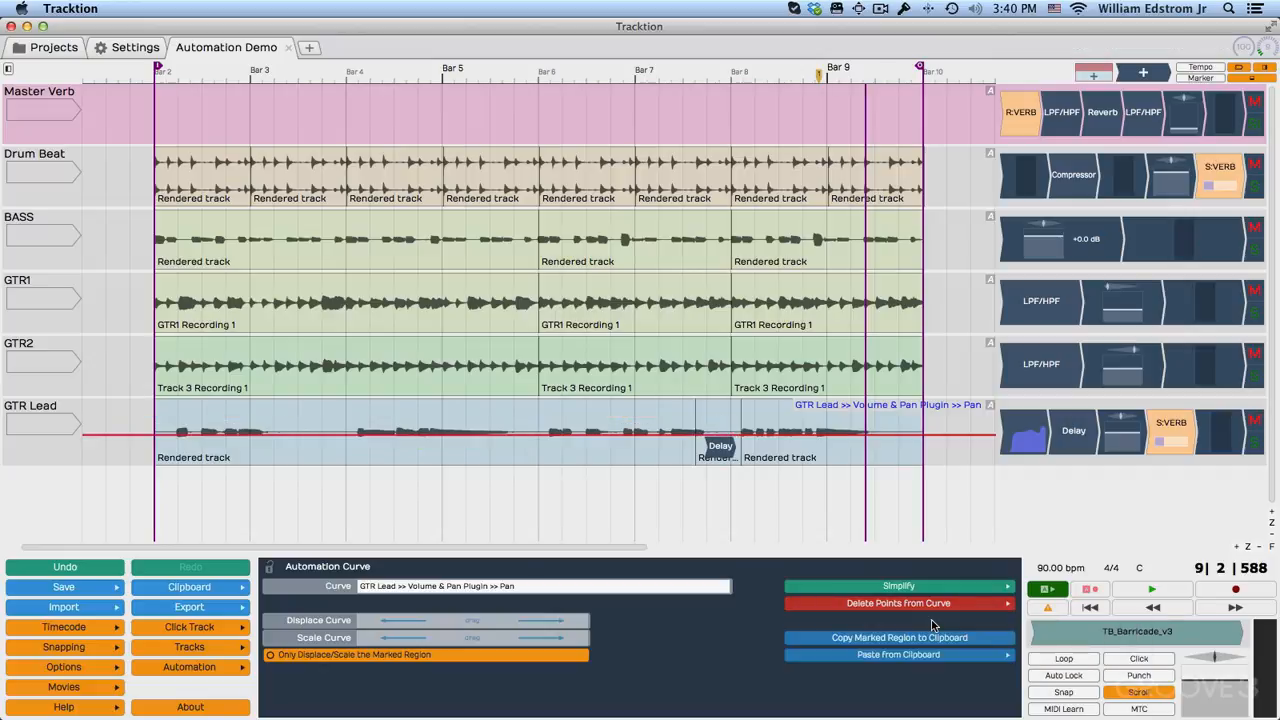
drag(896, 420, 950, 422)
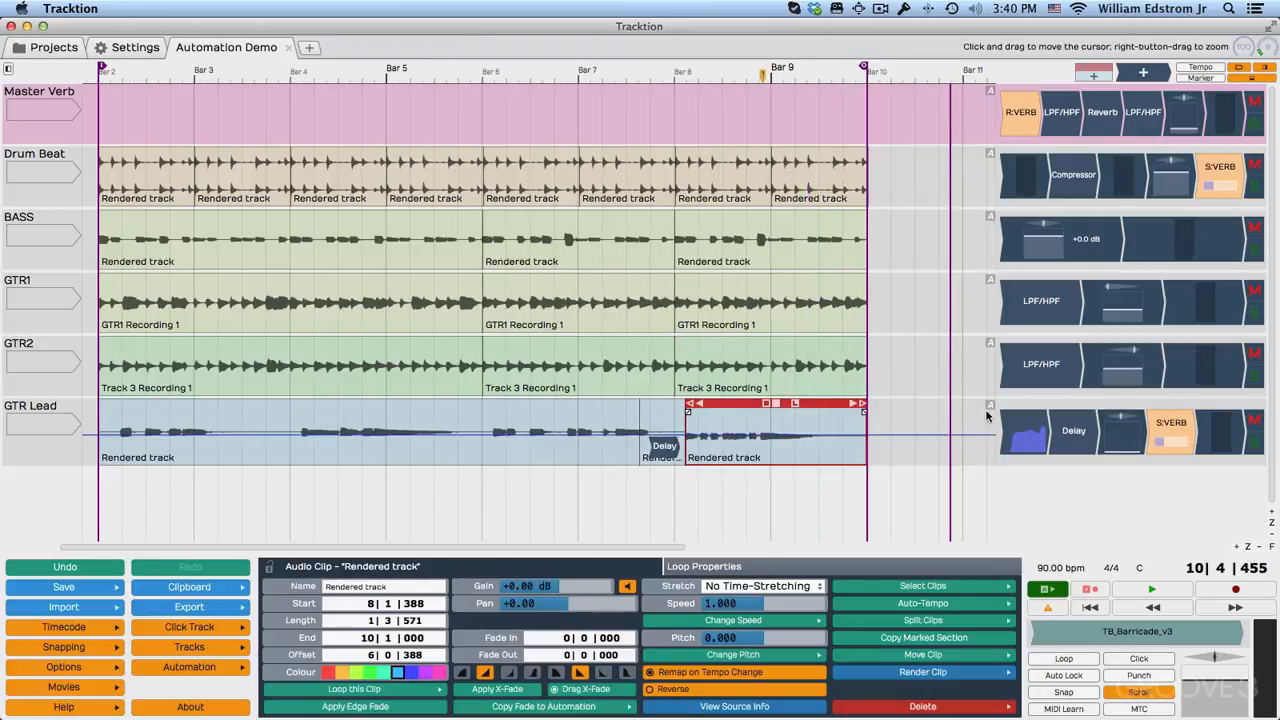
Display the active Volume & Pan Plugin volume curve on the GTR Lead track.
click(990, 407)
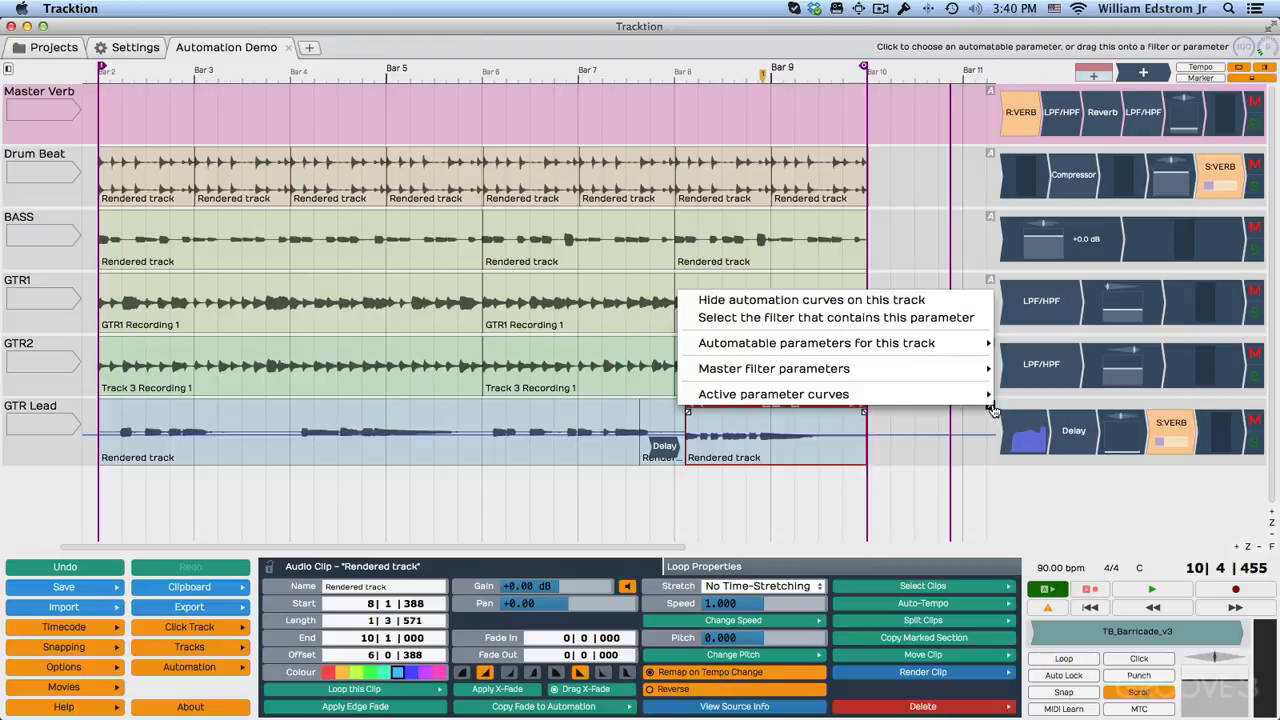
mouse_move(975, 400)
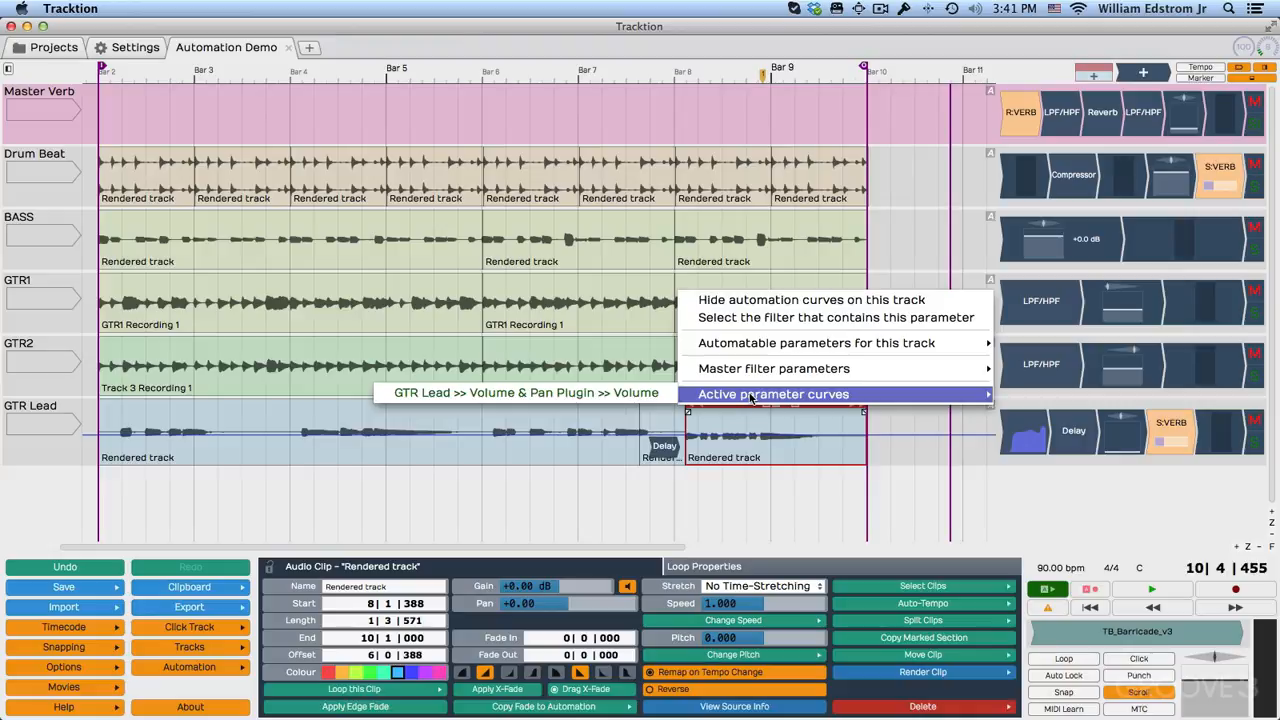
click(636, 394)
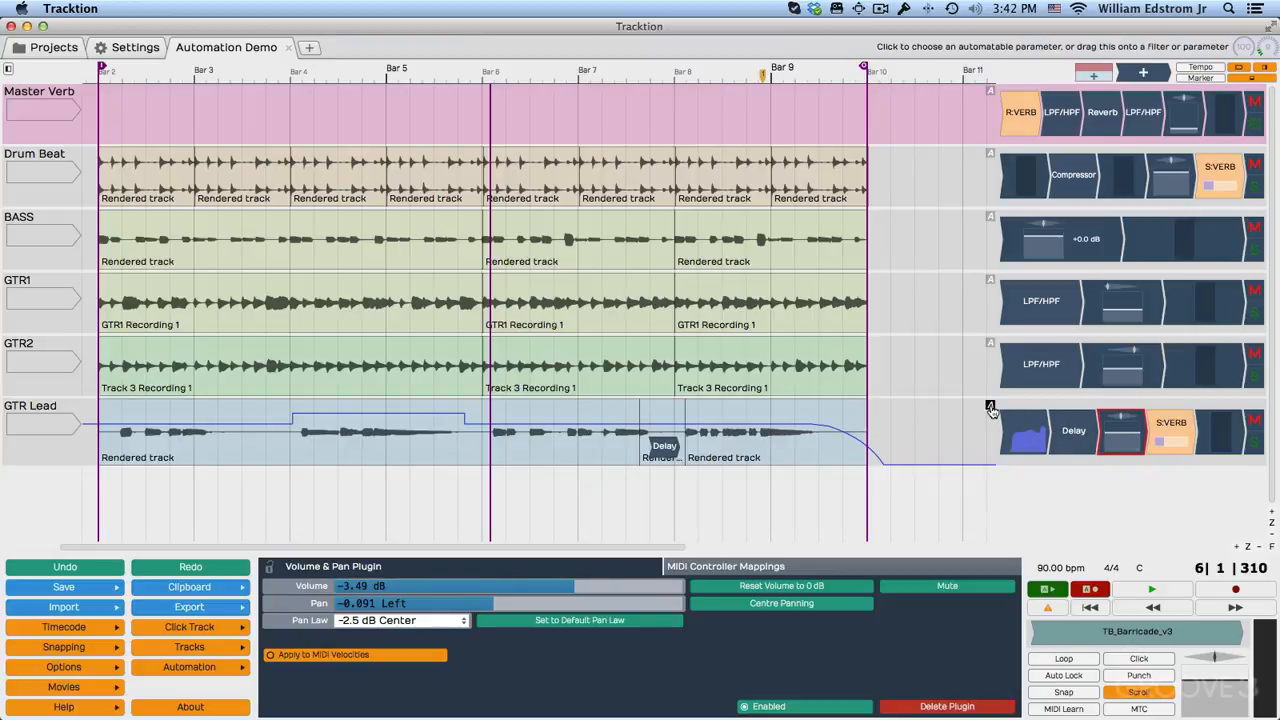
Show the S:VERB send level curve on GTR Lead, and switch the display to the Delay feedback curve.
drag(992, 408, 1165, 430)
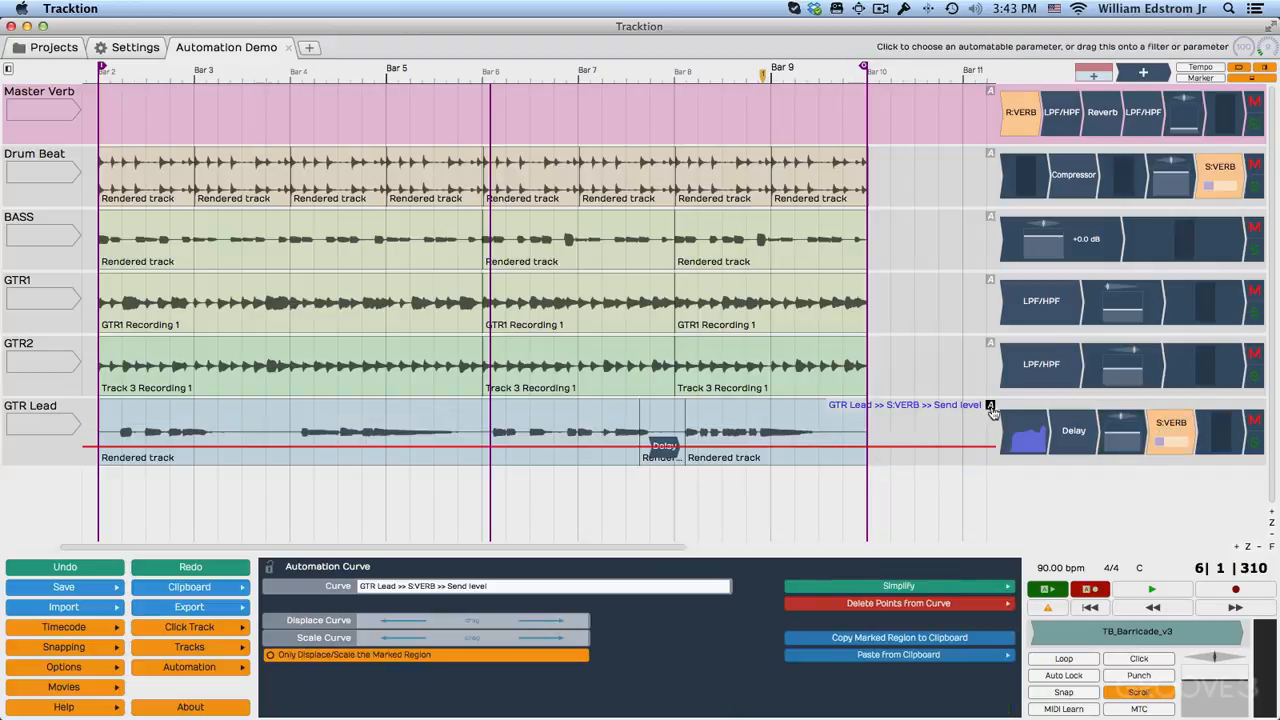
drag(1013, 410, 1066, 433)
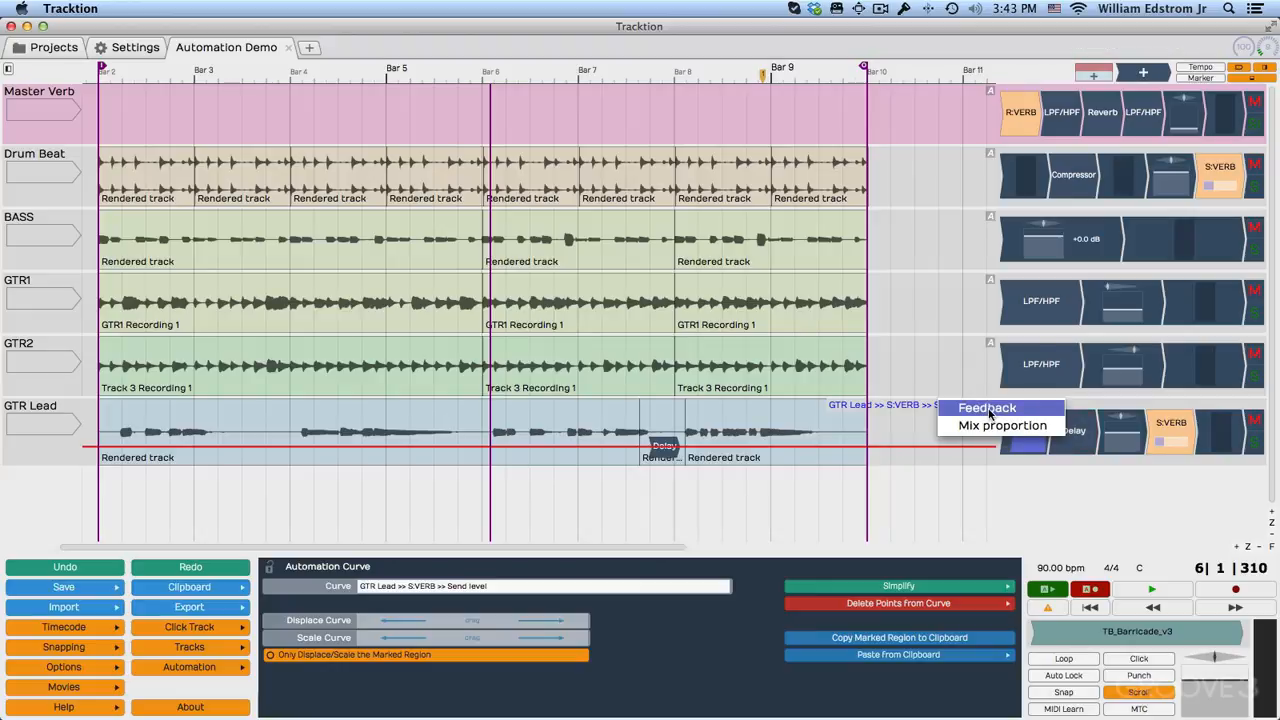
click(988, 409)
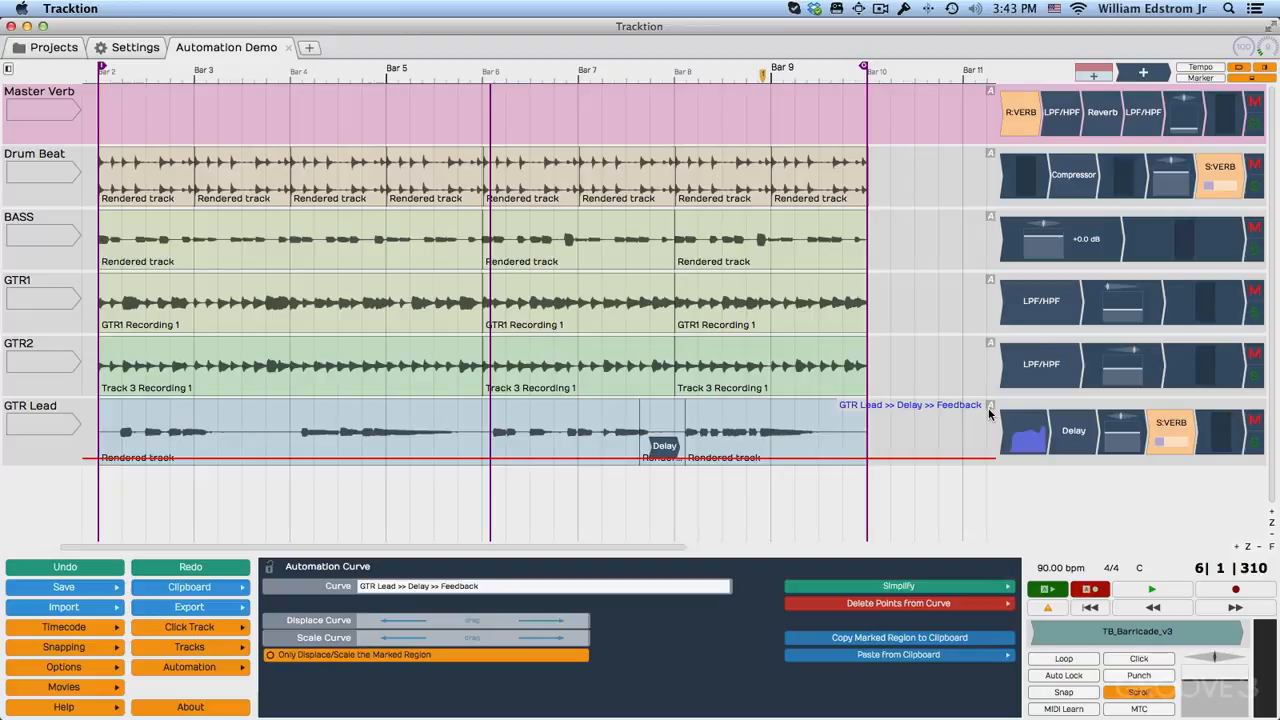
Record GTR Lead Delay feedback and amount changes during playback from just before bar 2, ending at about -18 dB and 37% wet between bars 6 and 7.
click(1078, 442)
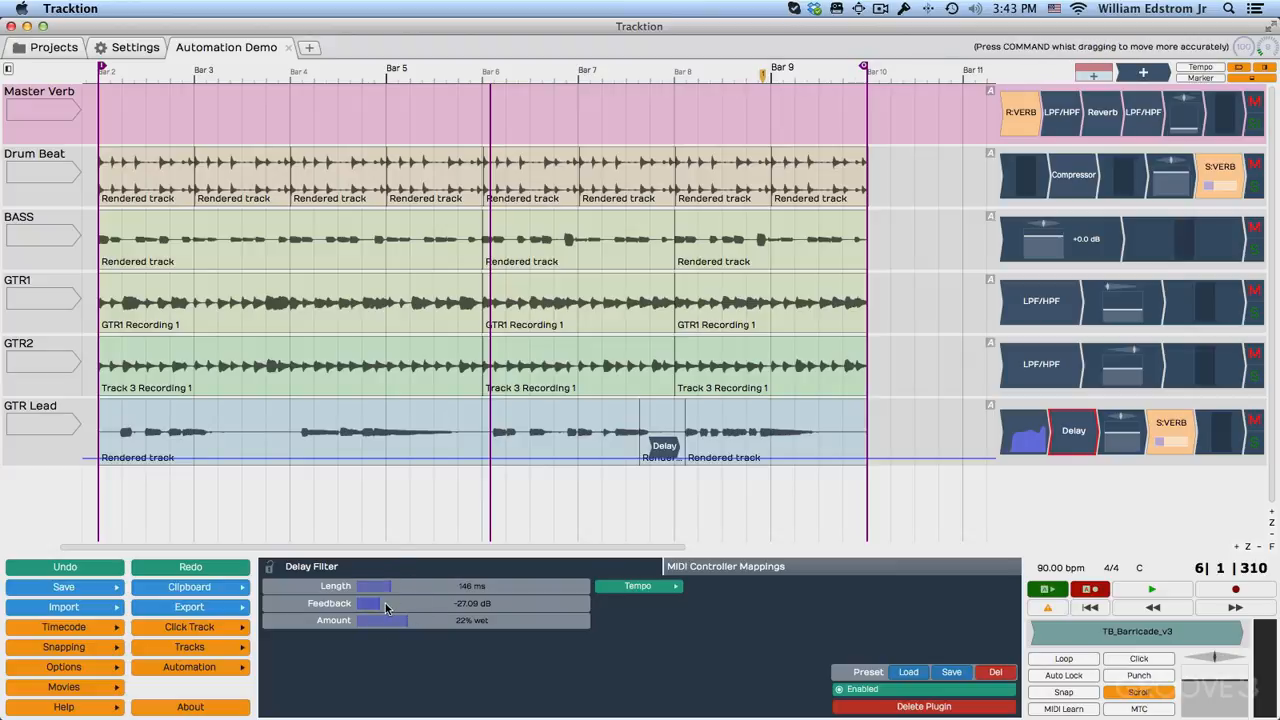
click(114, 490)
key(space)
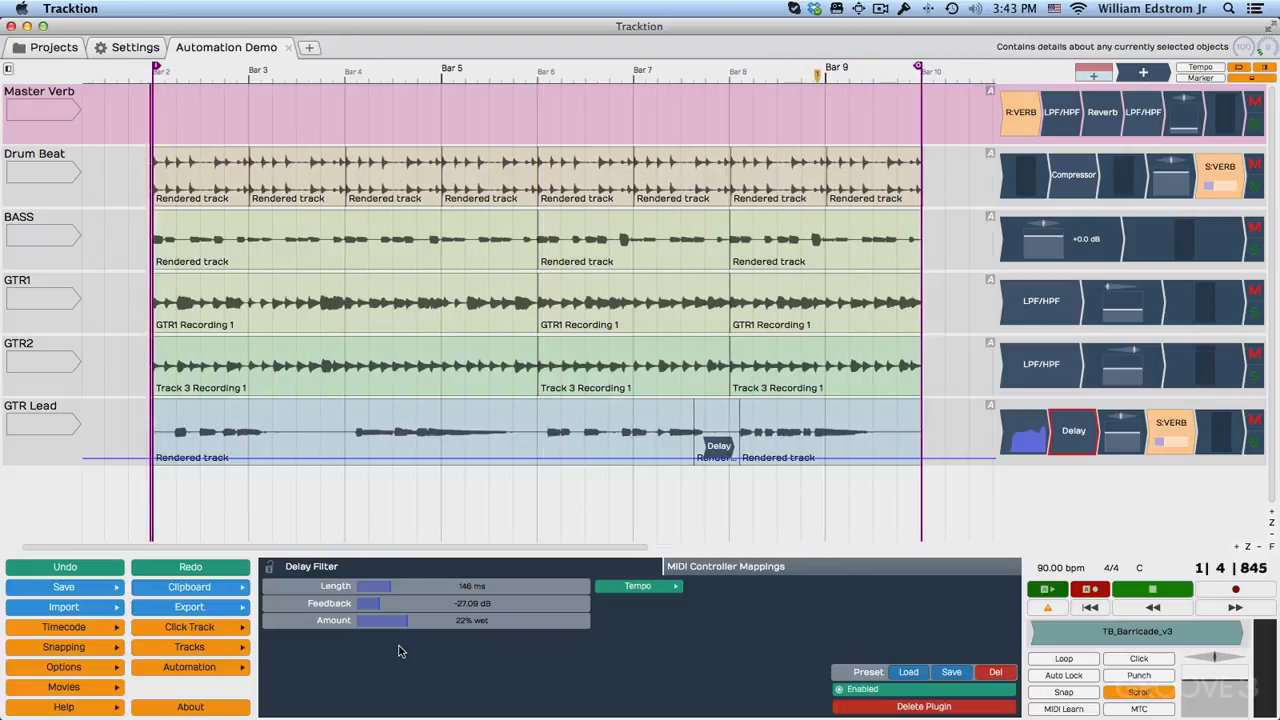
drag(383, 615, 449, 615)
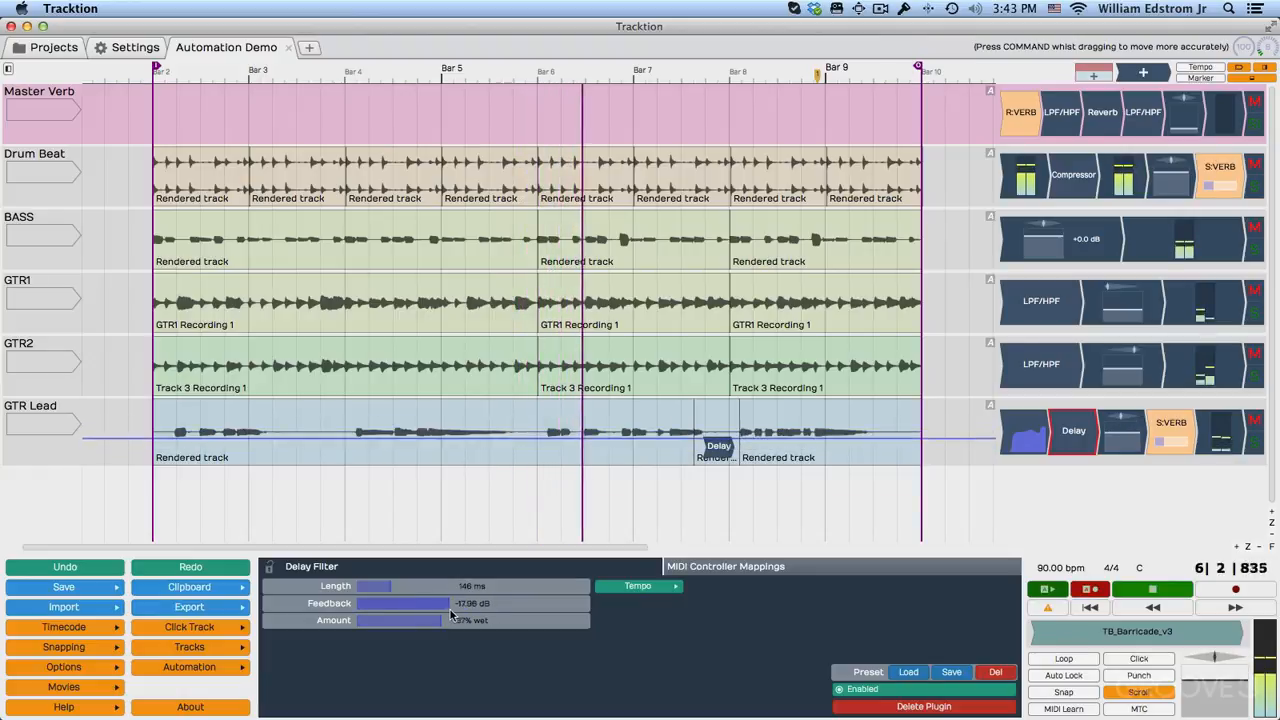
key(space)
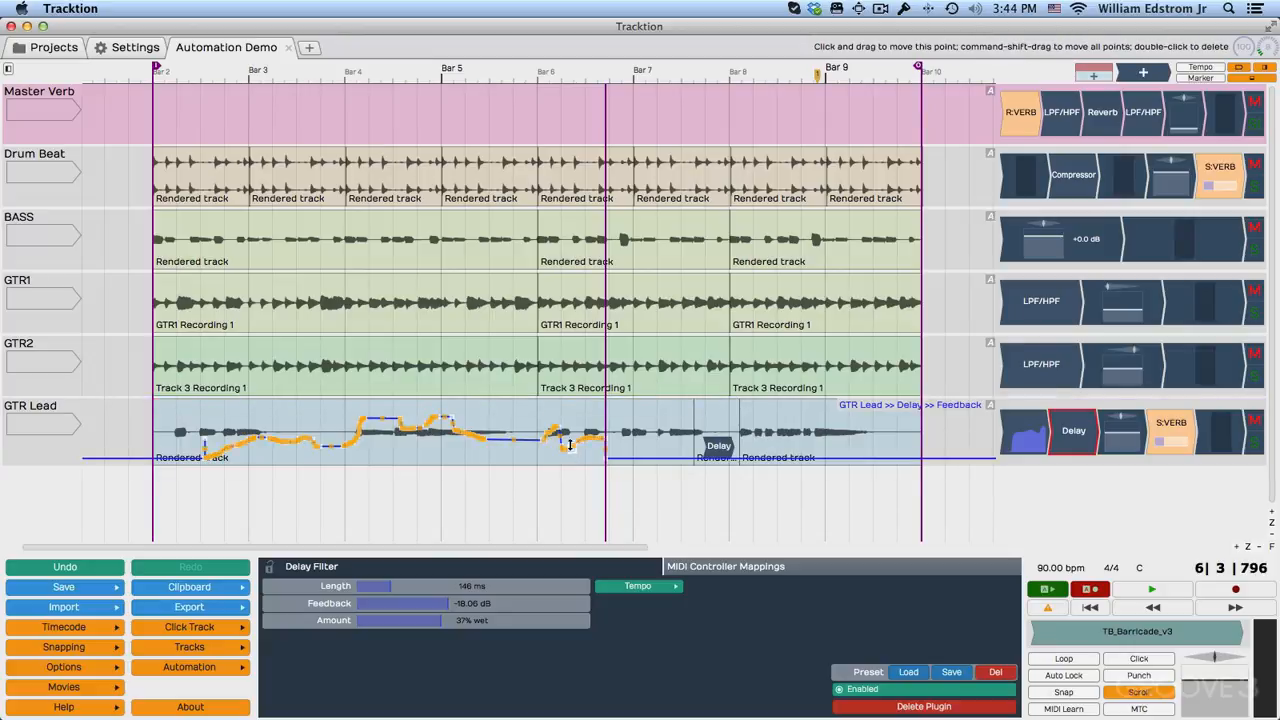
Simplify the entire GTR Lead Delay feedback curve at Medium strength.
click(533, 441)
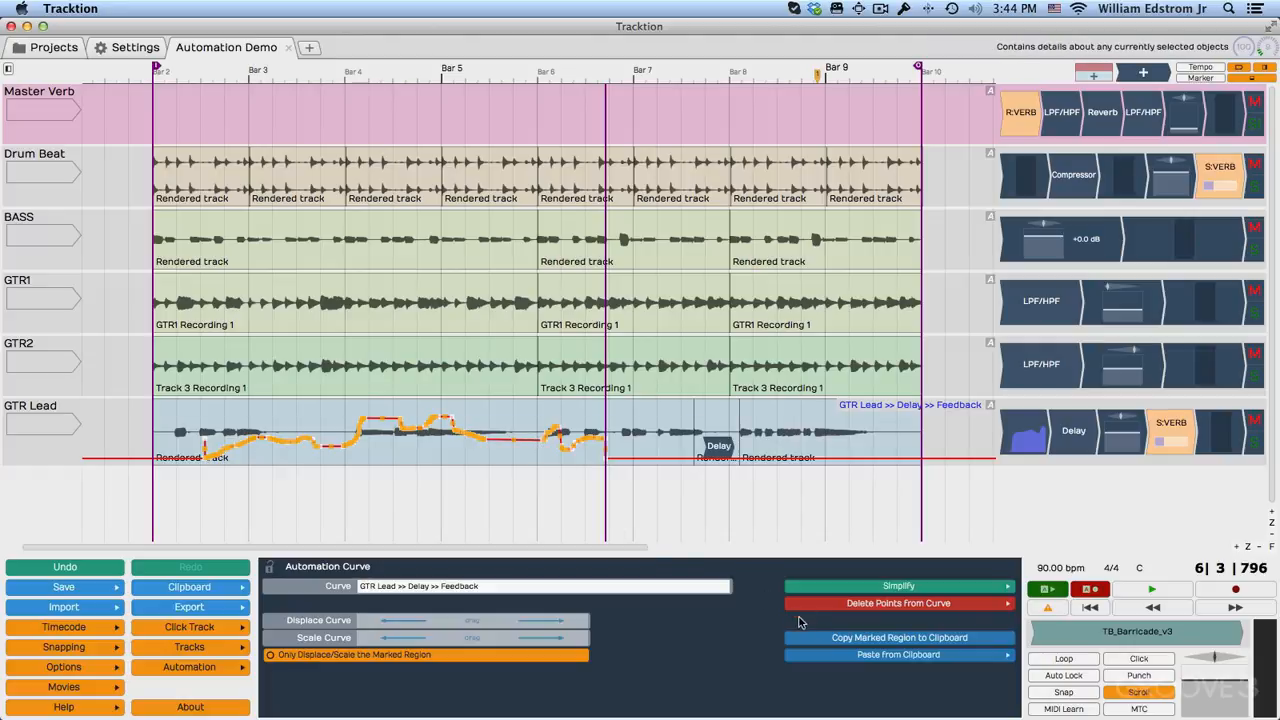
click(848, 589)
mouse_move(849, 606)
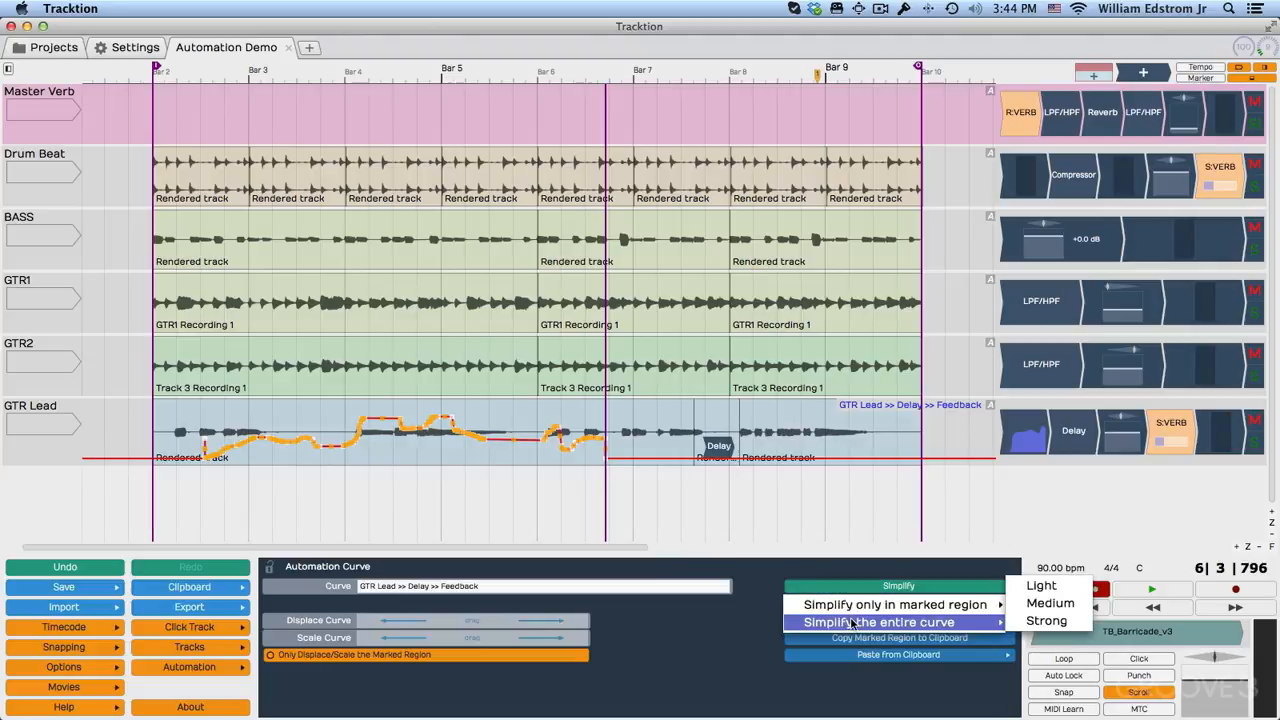
click(1048, 604)
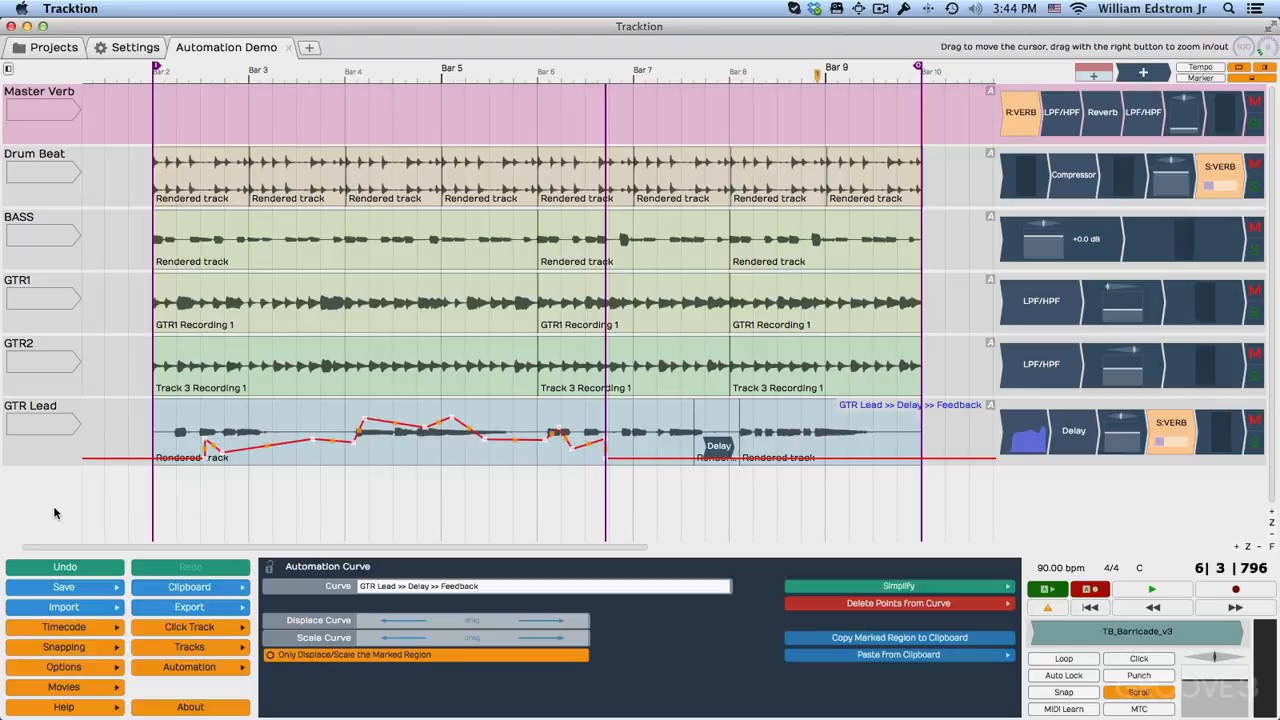
Create a new track named GTR Automation below GTR Lead and make it taller.
click(46, 453)
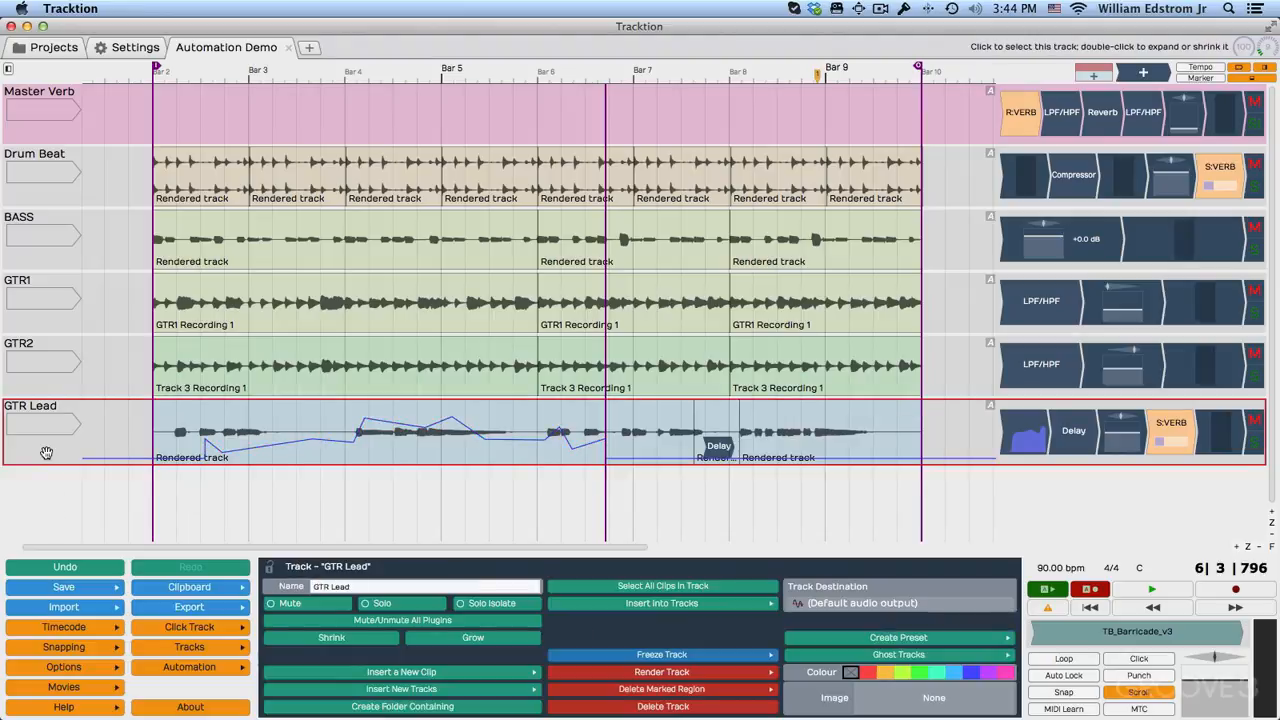
right_click(46, 453)
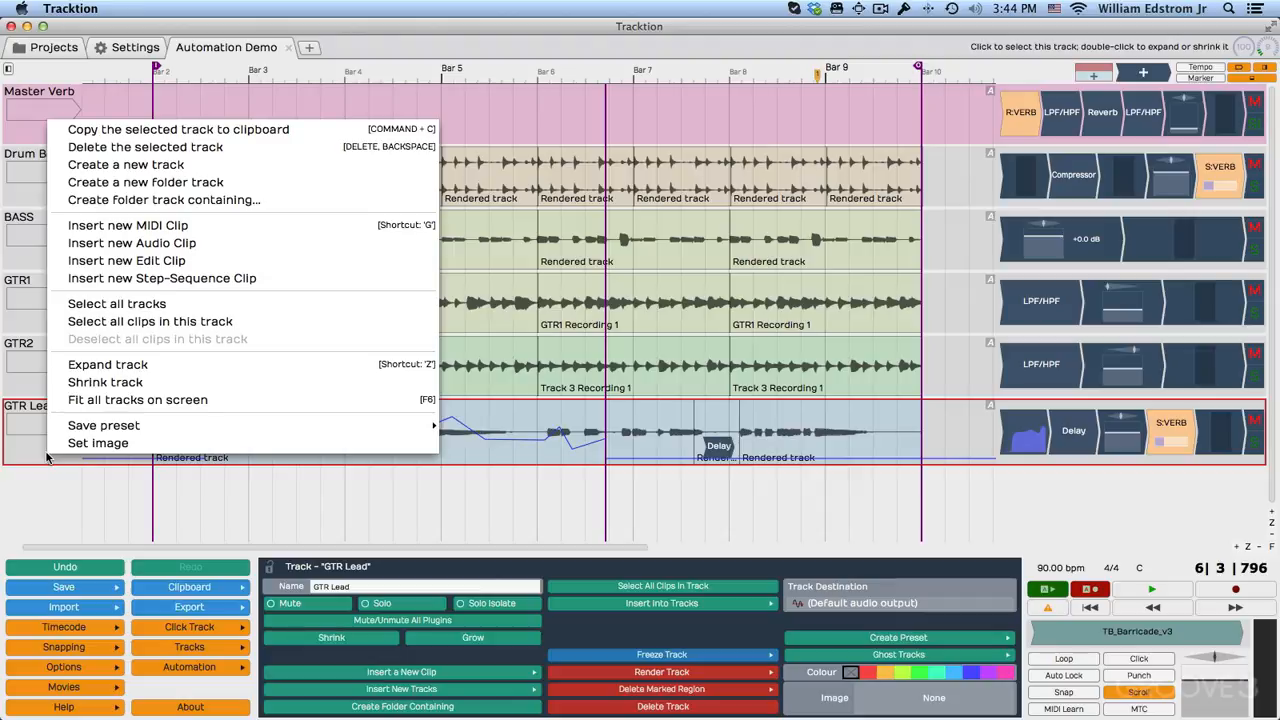
click(180, 168)
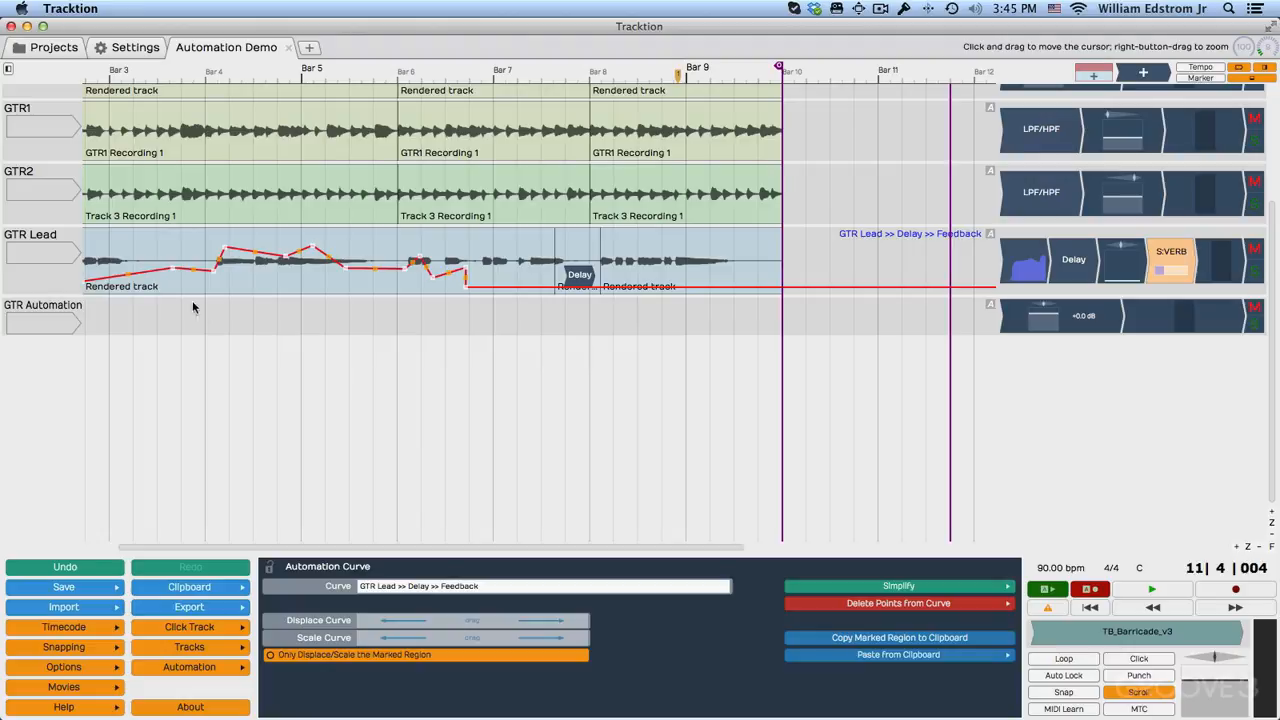
drag(85, 335, 86, 386)
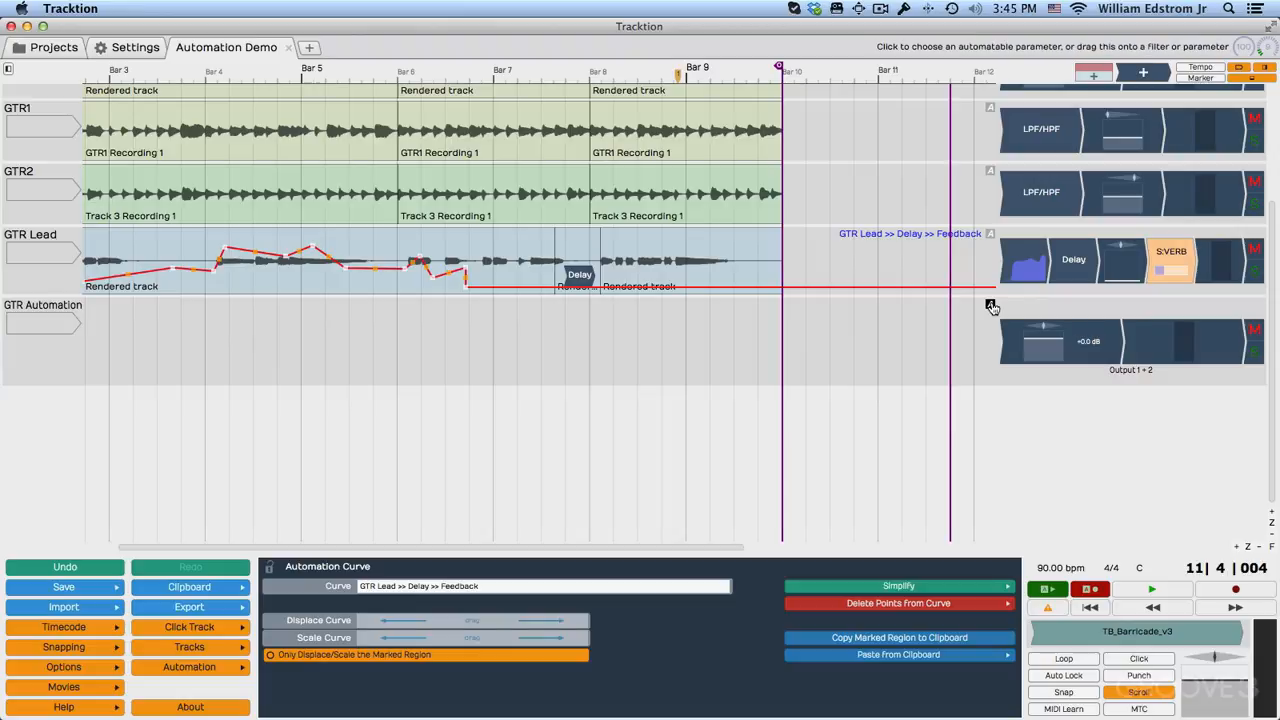
Show GTR Lead's Delay feedback curve on the GTR Automation track.
drag(991, 306, 1070, 276)
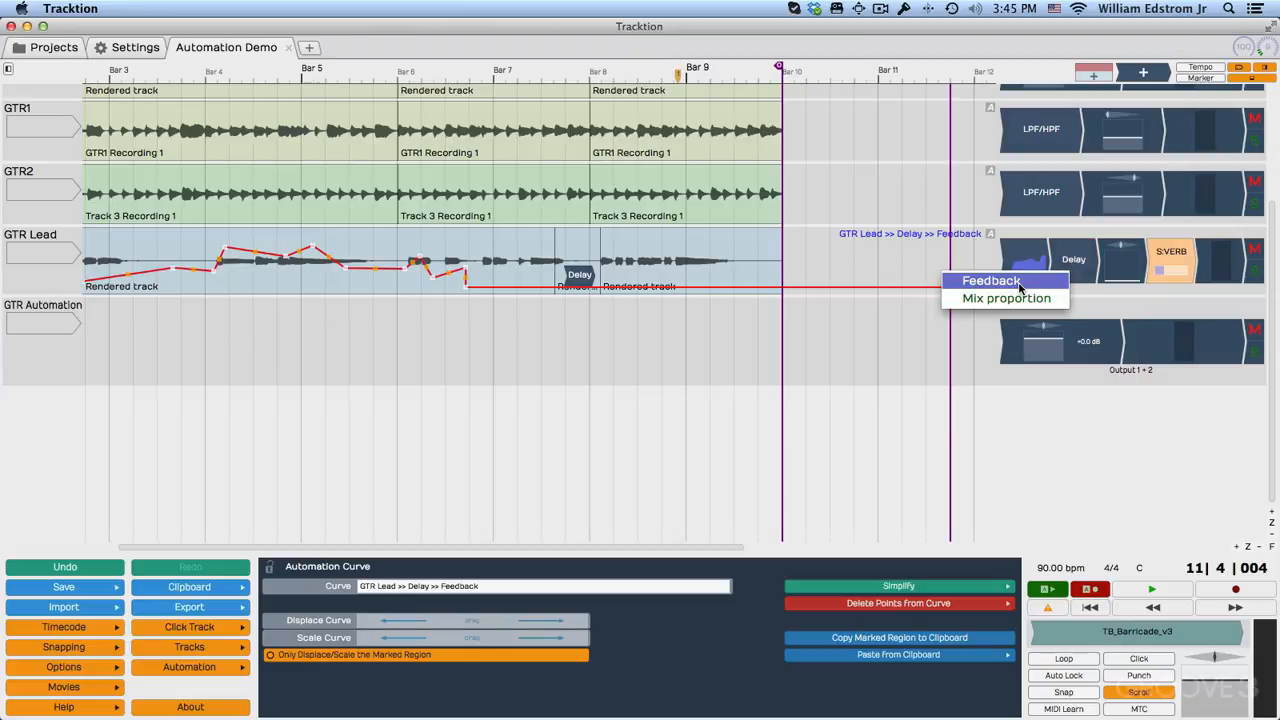
click(995, 281)
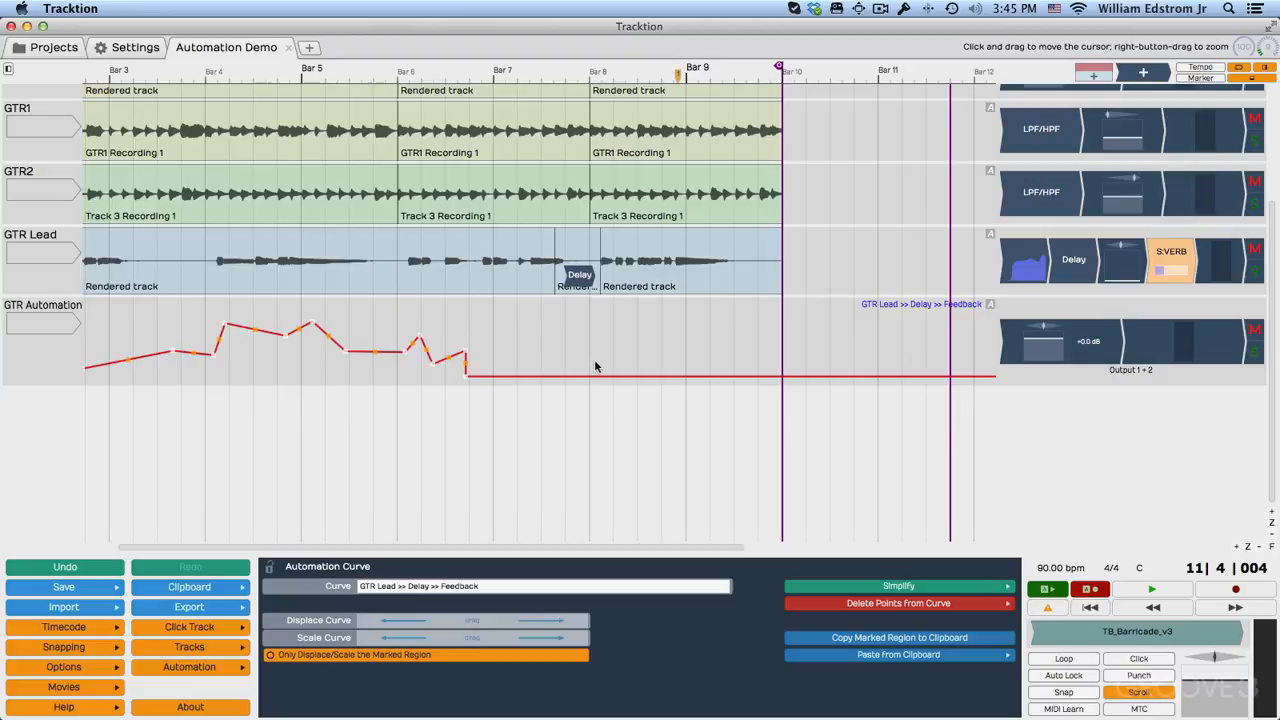
scroll(594, 363, up, 3)
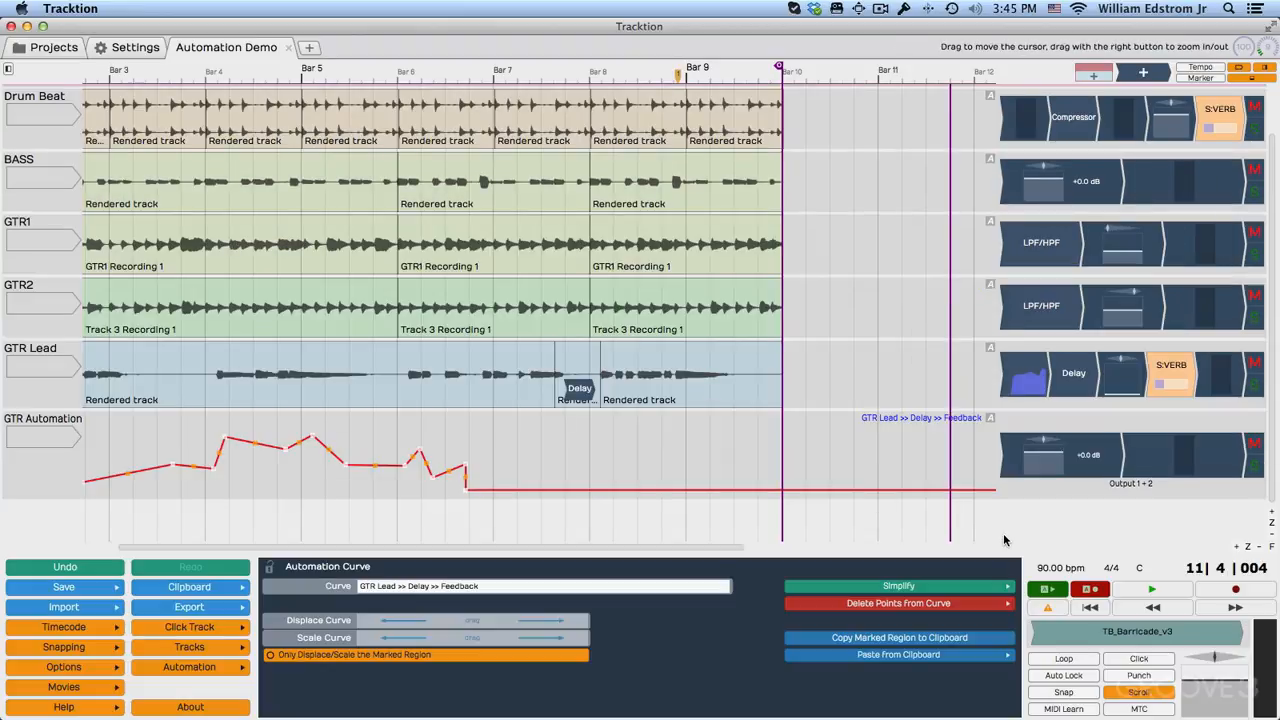
Delete the volume and level meter plugins from the GTR Automation track and reduce the track's height.
click(1167, 463)
shift+click(1188, 467)
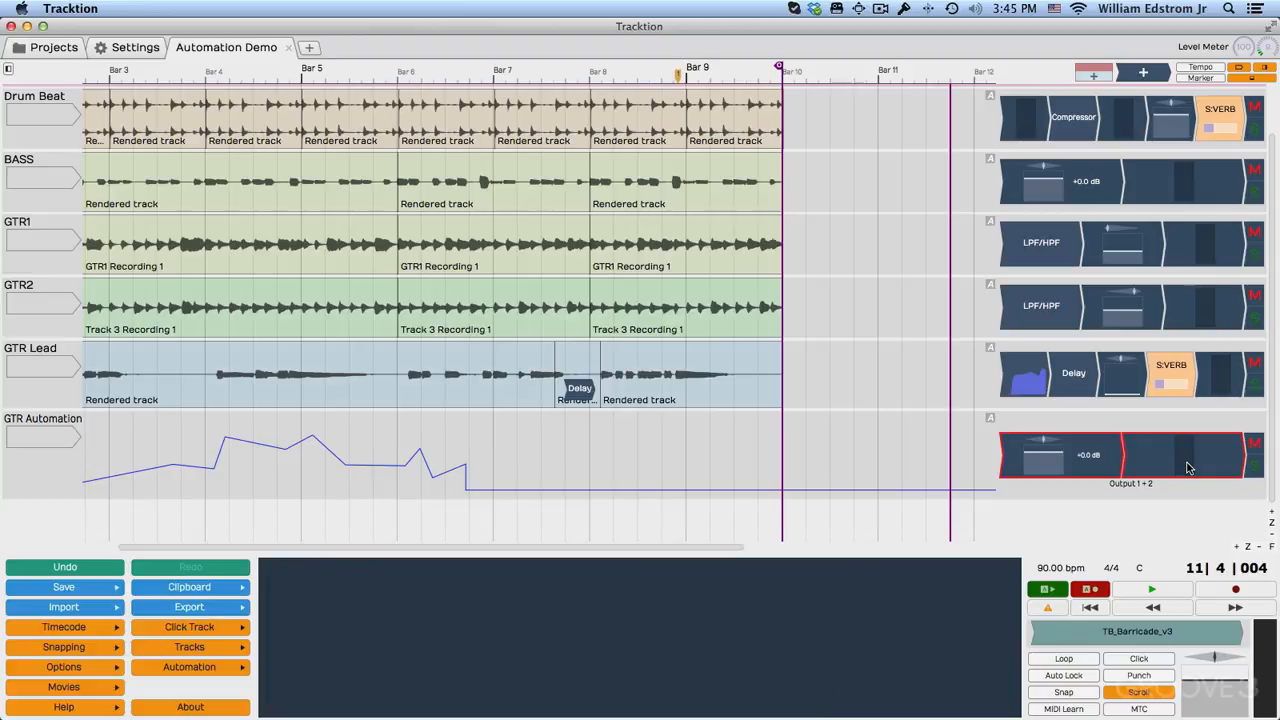
key(Delete)
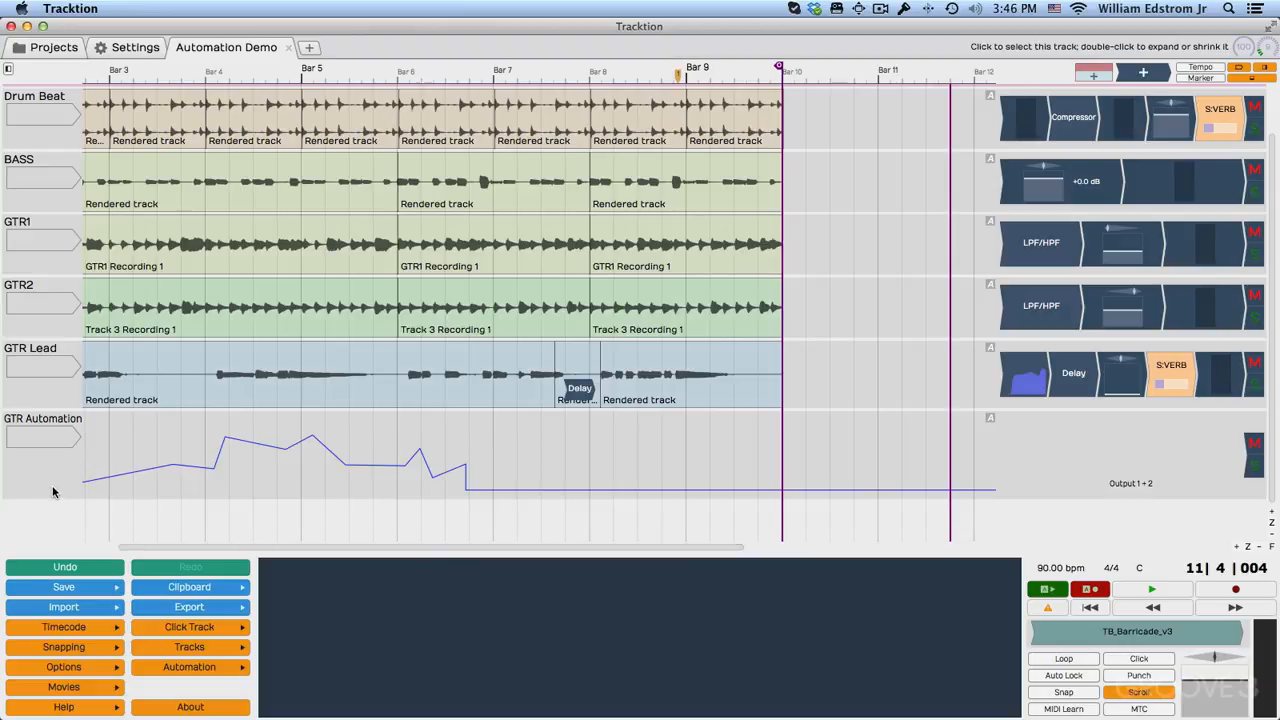
drag(52, 500, 44, 462)
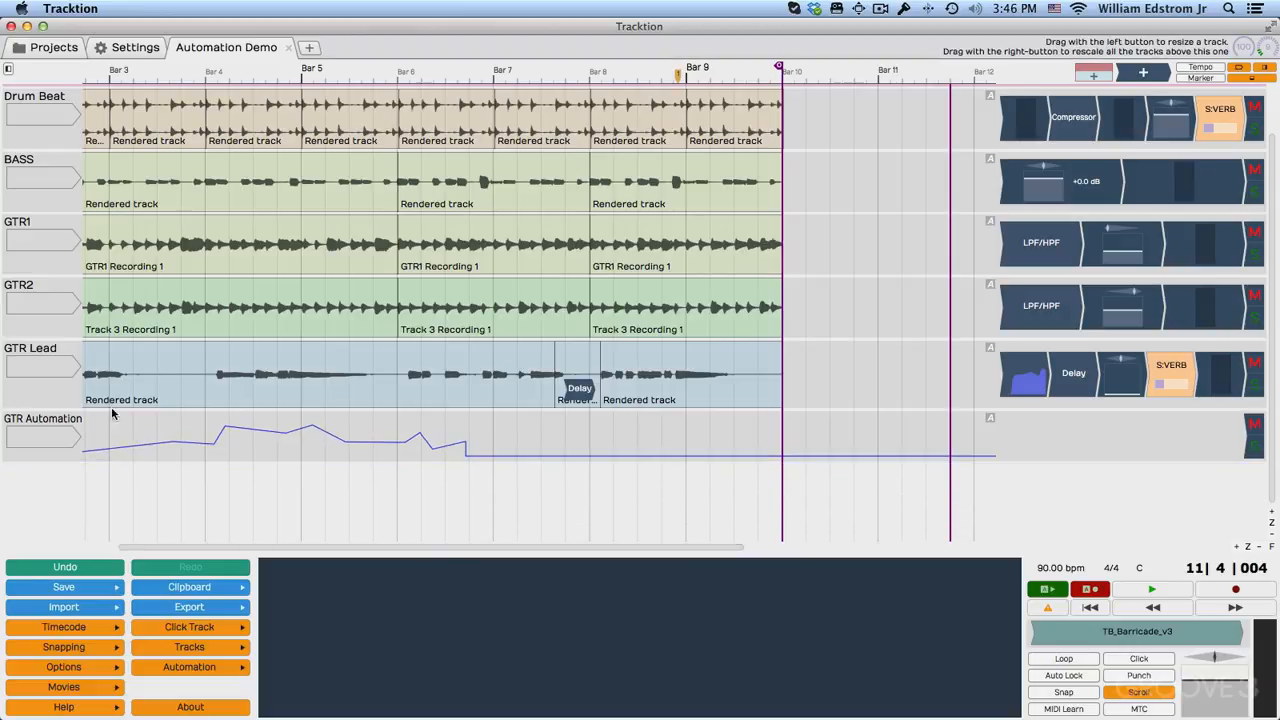